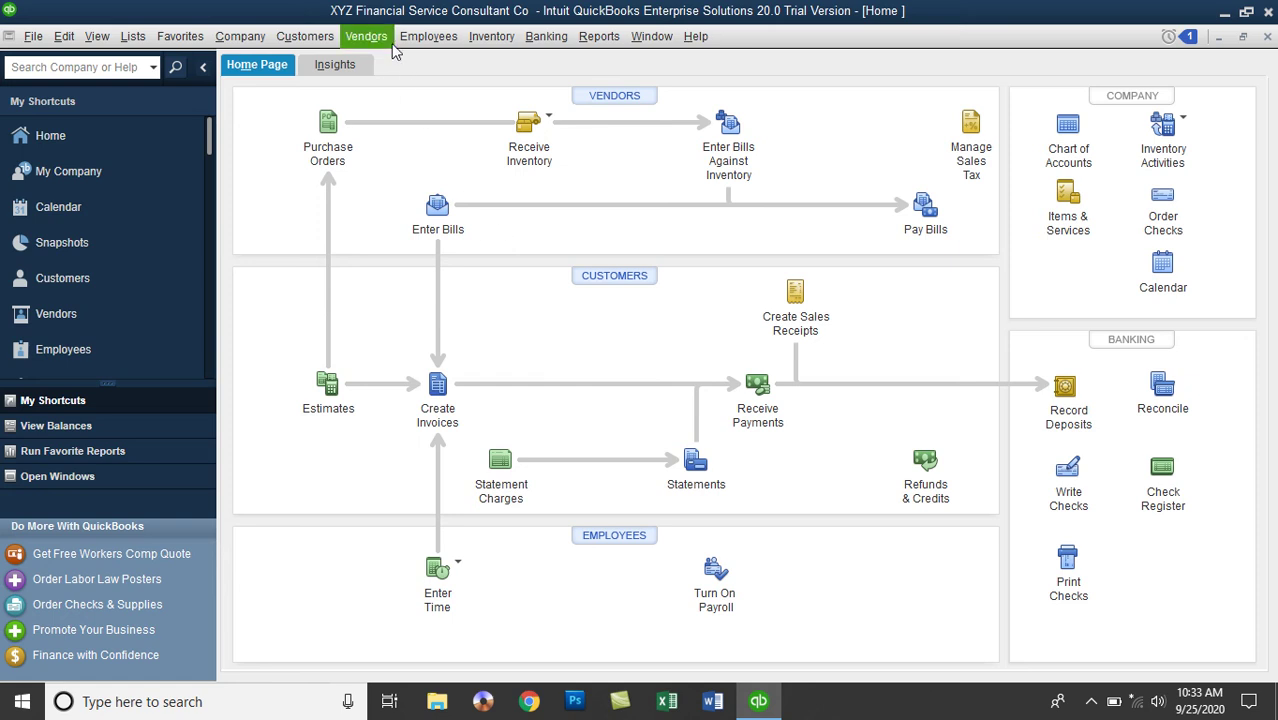
# In the Vendor Center, select the USD vendor from SuperTech and start a new purchase order for it.
pyautogui.click(366, 36)
pyautogui.click(380, 58)
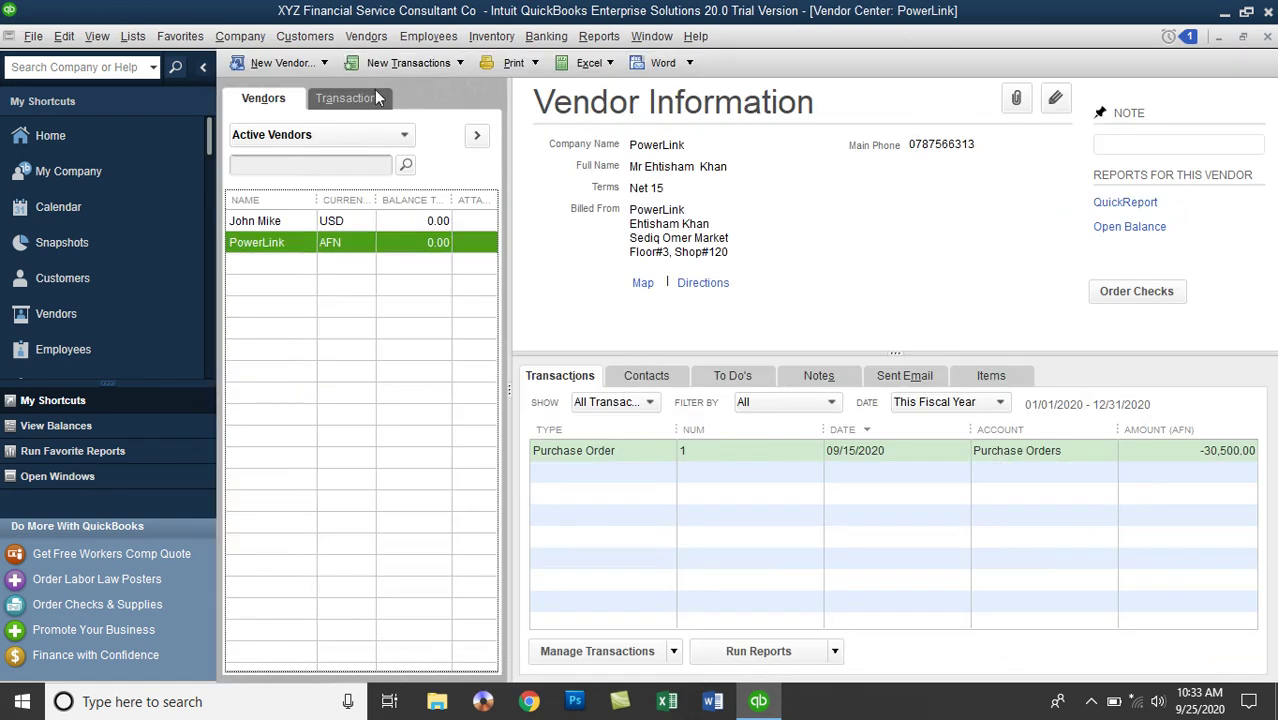
pyautogui.click(337, 224)
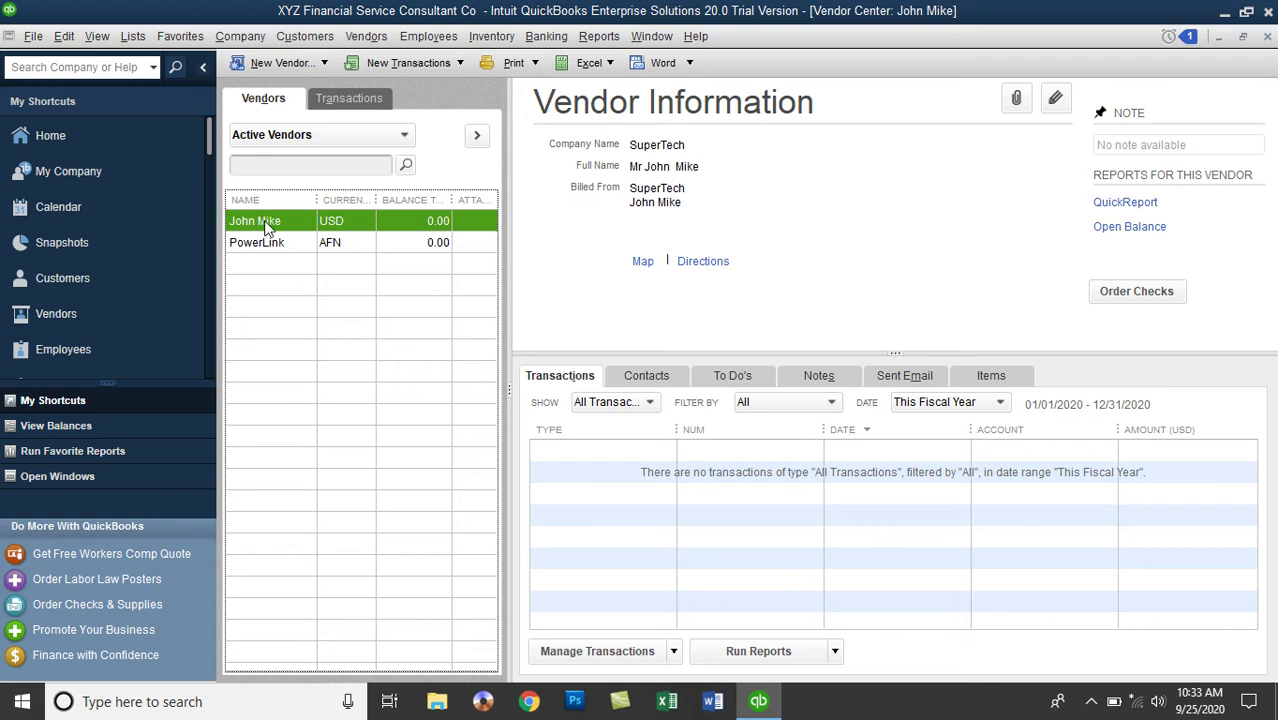
pyautogui.click(365, 40)
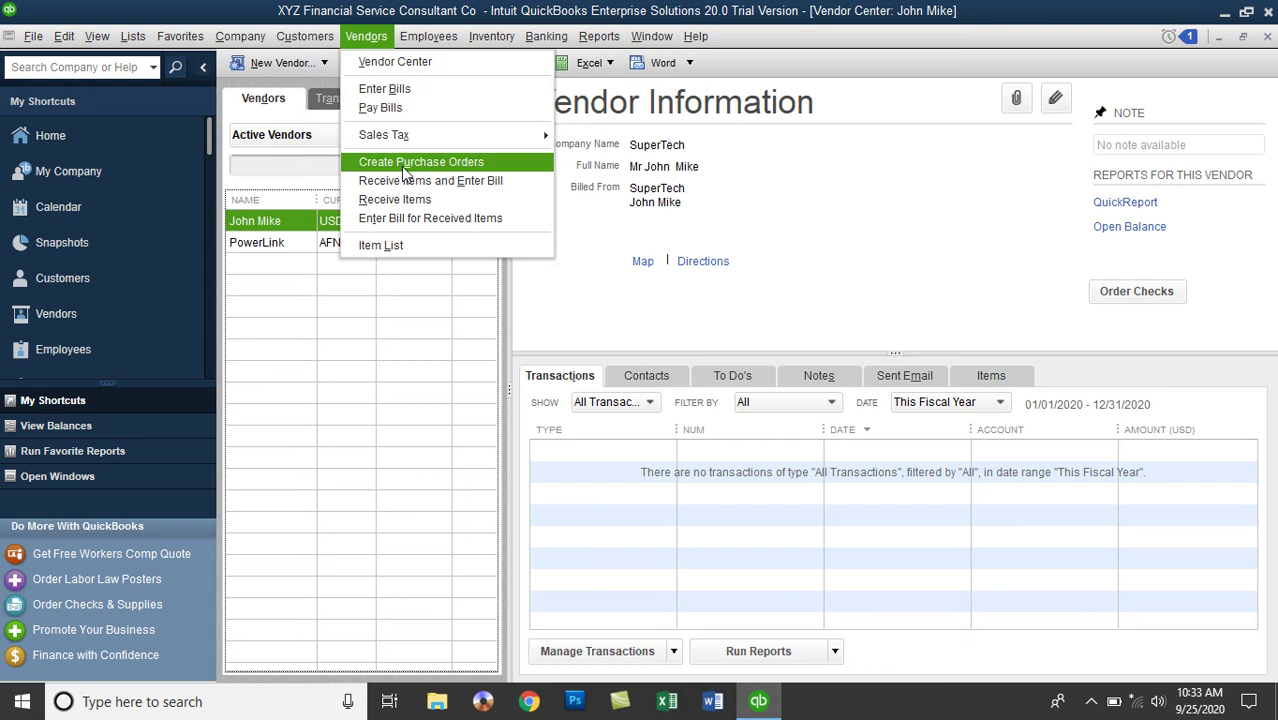
pyautogui.click(833, 56)
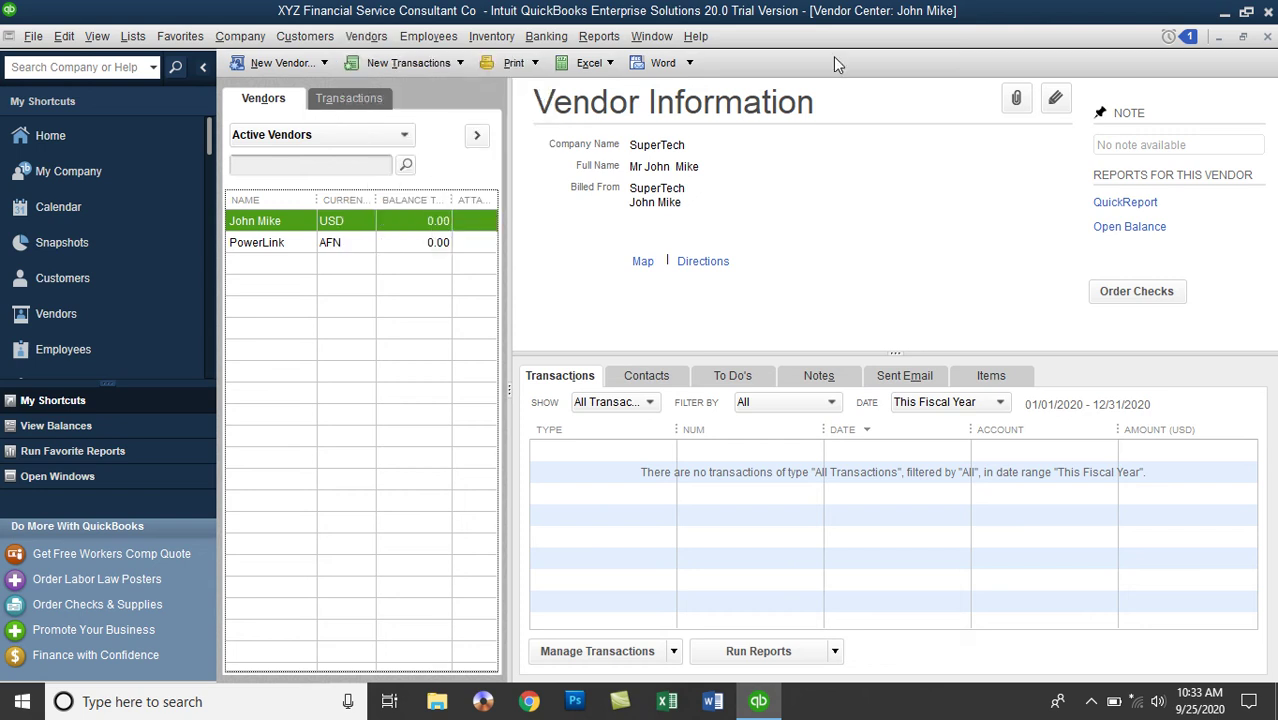
pyautogui.click(419, 61)
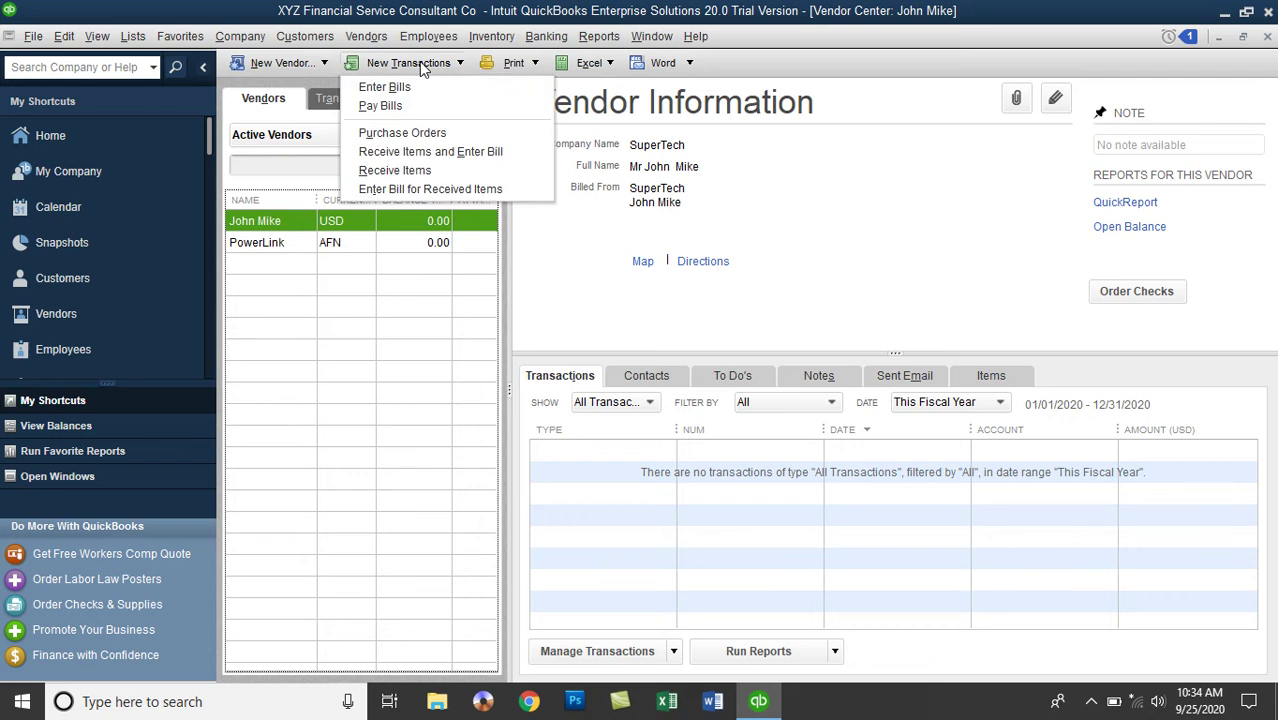
pyautogui.click(406, 135)
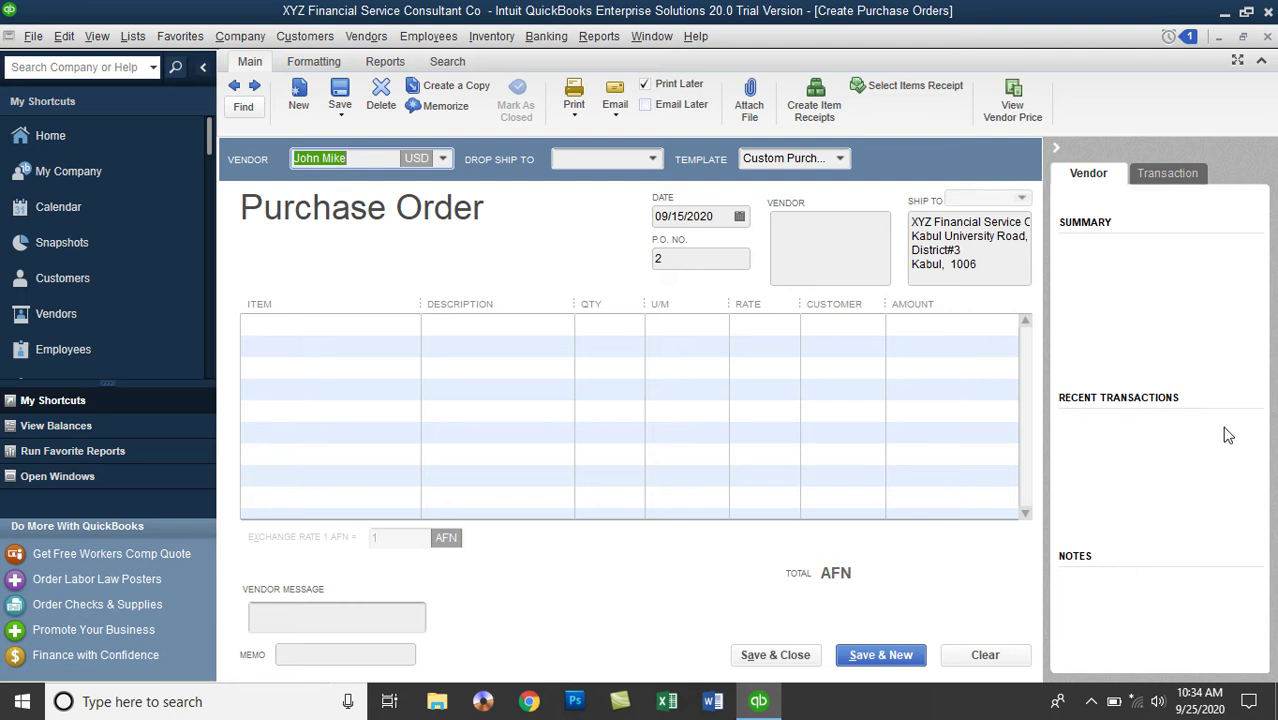
# View the transaction summary beside the purchase order, and return to the vendor summary.
pyautogui.click(1168, 176)
pyautogui.click(726, 298)
pyautogui.click(737, 334)
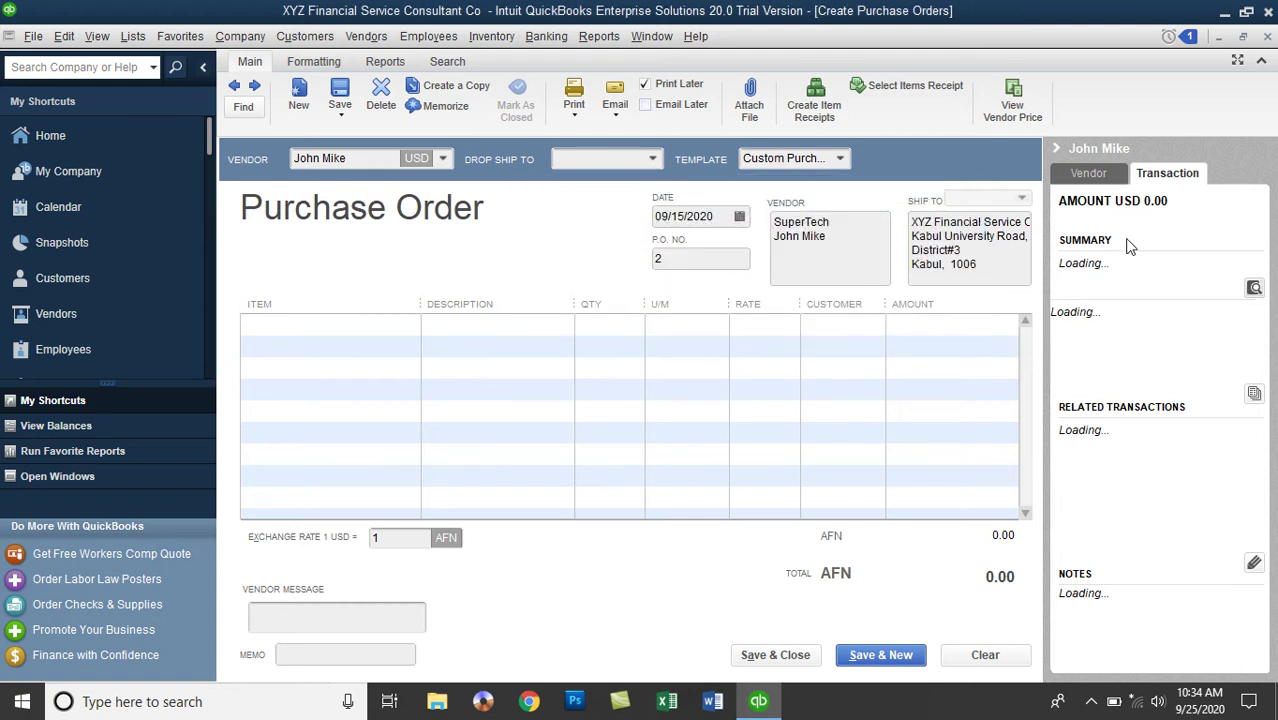
pyautogui.click(1105, 177)
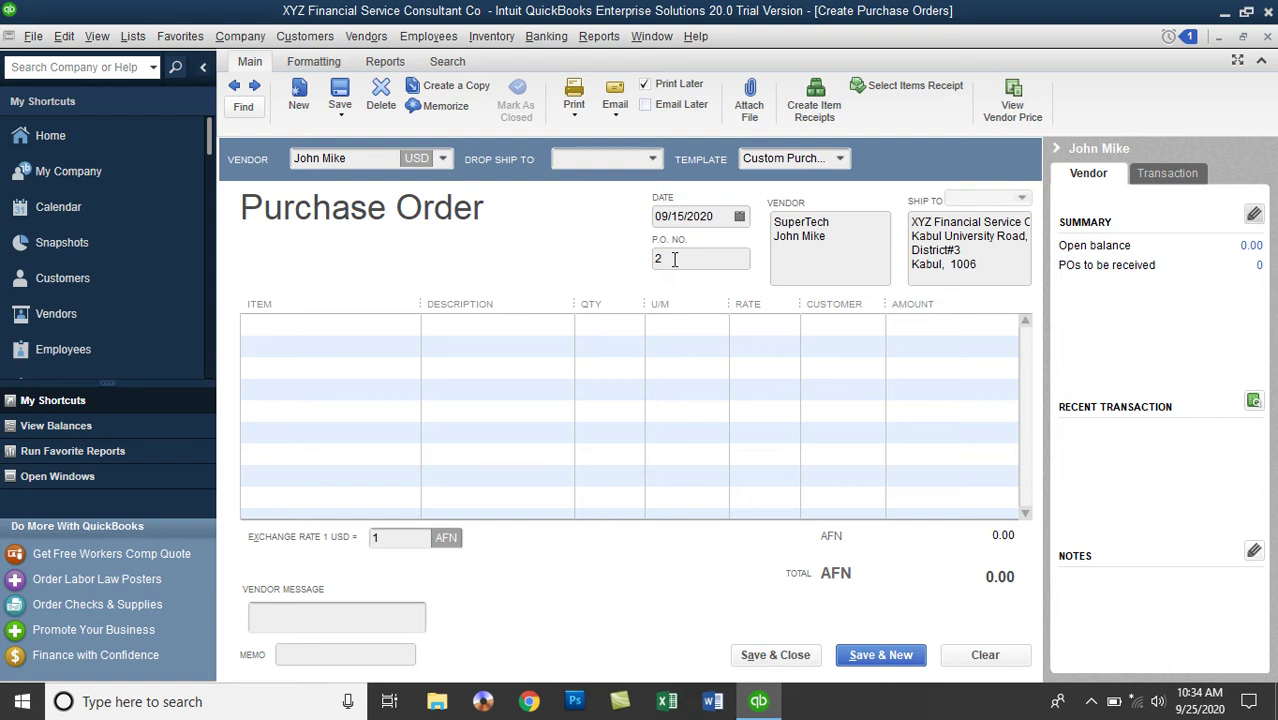
# Set the purchase order date to 09/20/2020 and check the P.O. number, vendor and ship-to address.
pyautogui.click(739, 216)
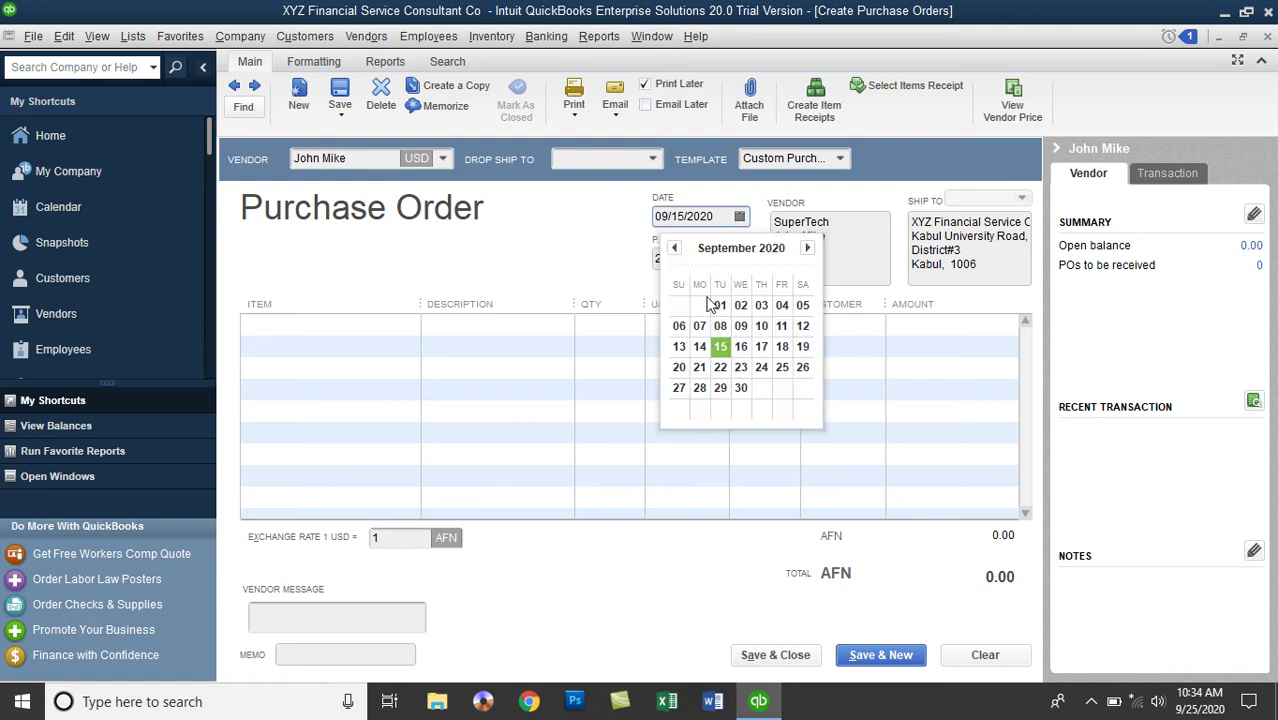
pyautogui.click(680, 368)
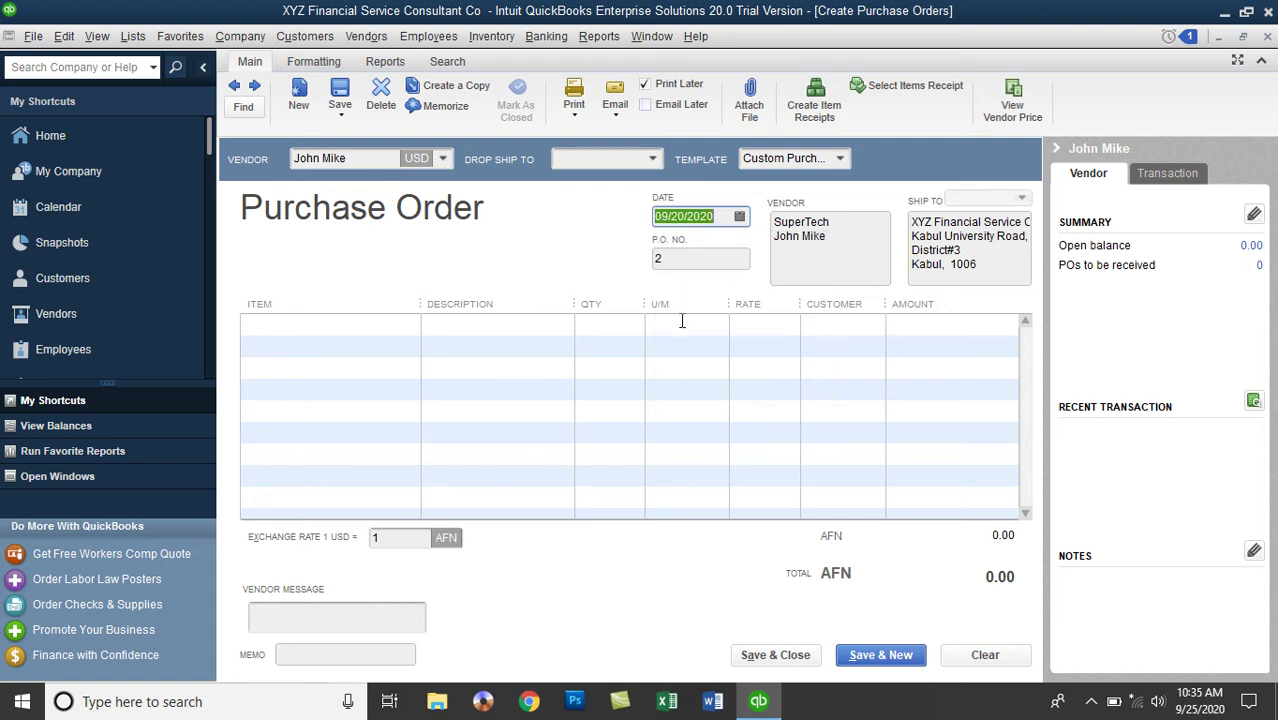
pyautogui.click(677, 258)
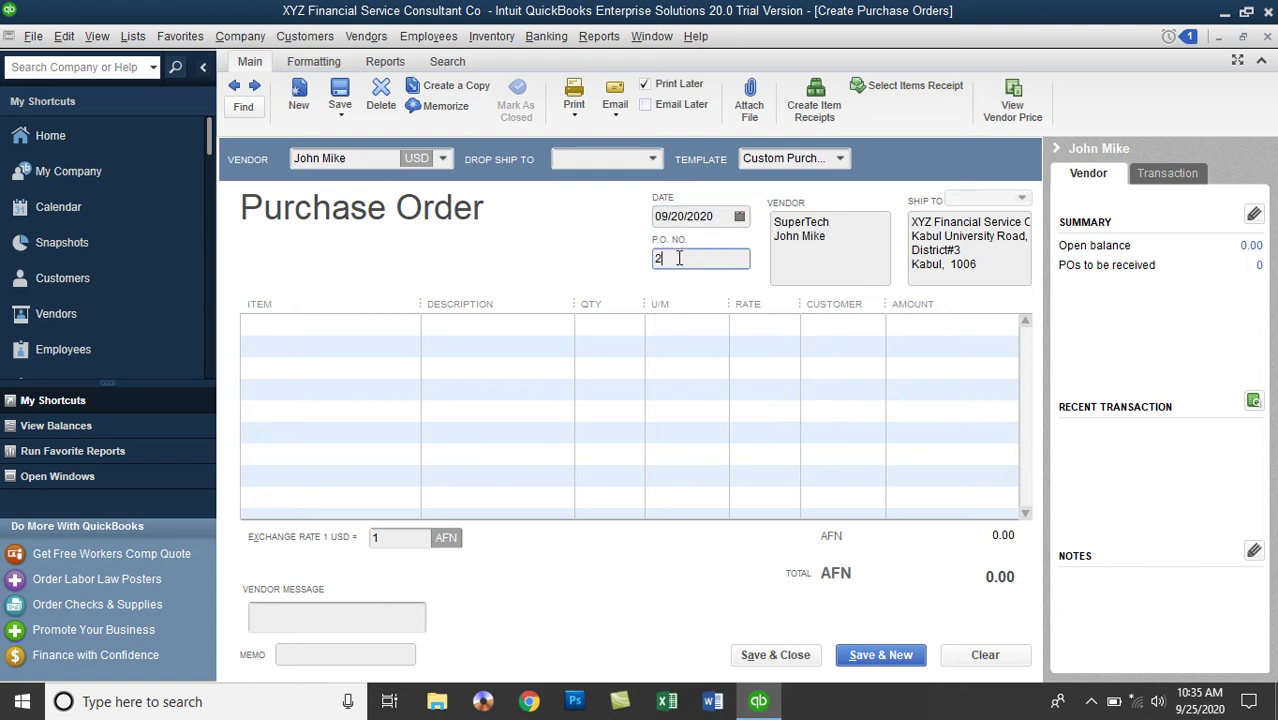
pyautogui.click(840, 252)
pyautogui.moveTo(980, 264); pyautogui.dragTo(893, 232)
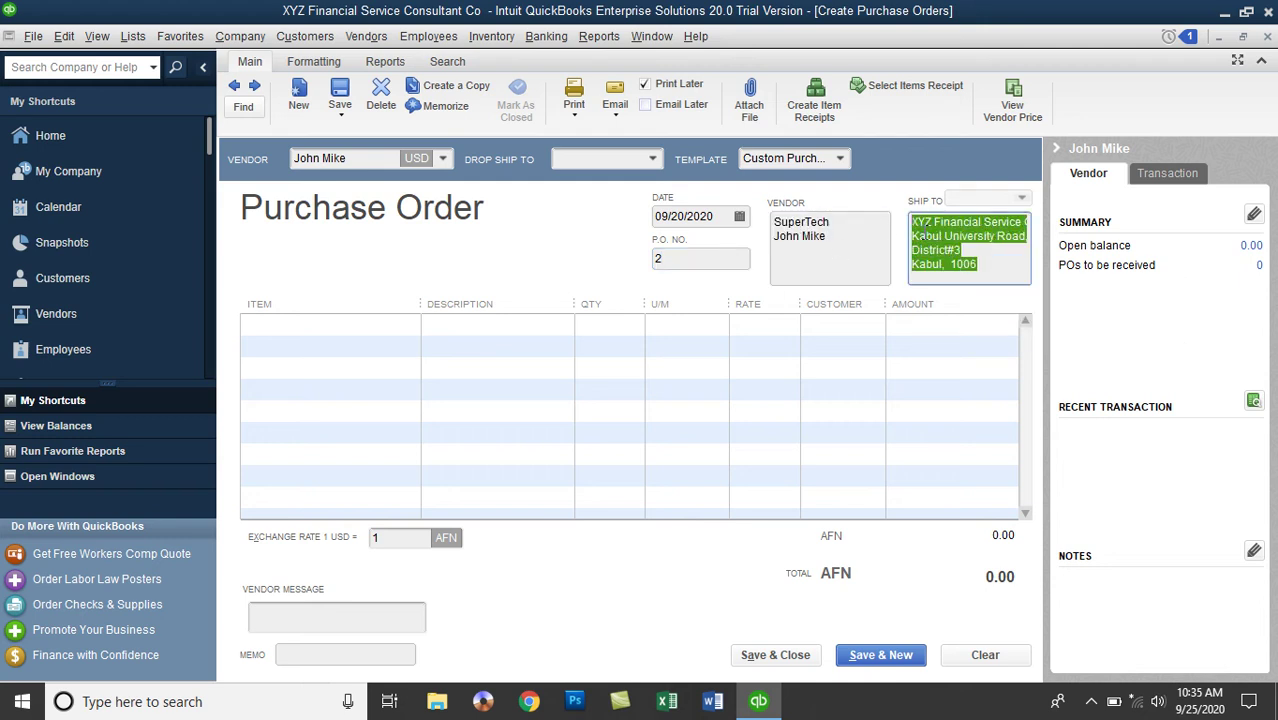
pyautogui.click(980, 264)
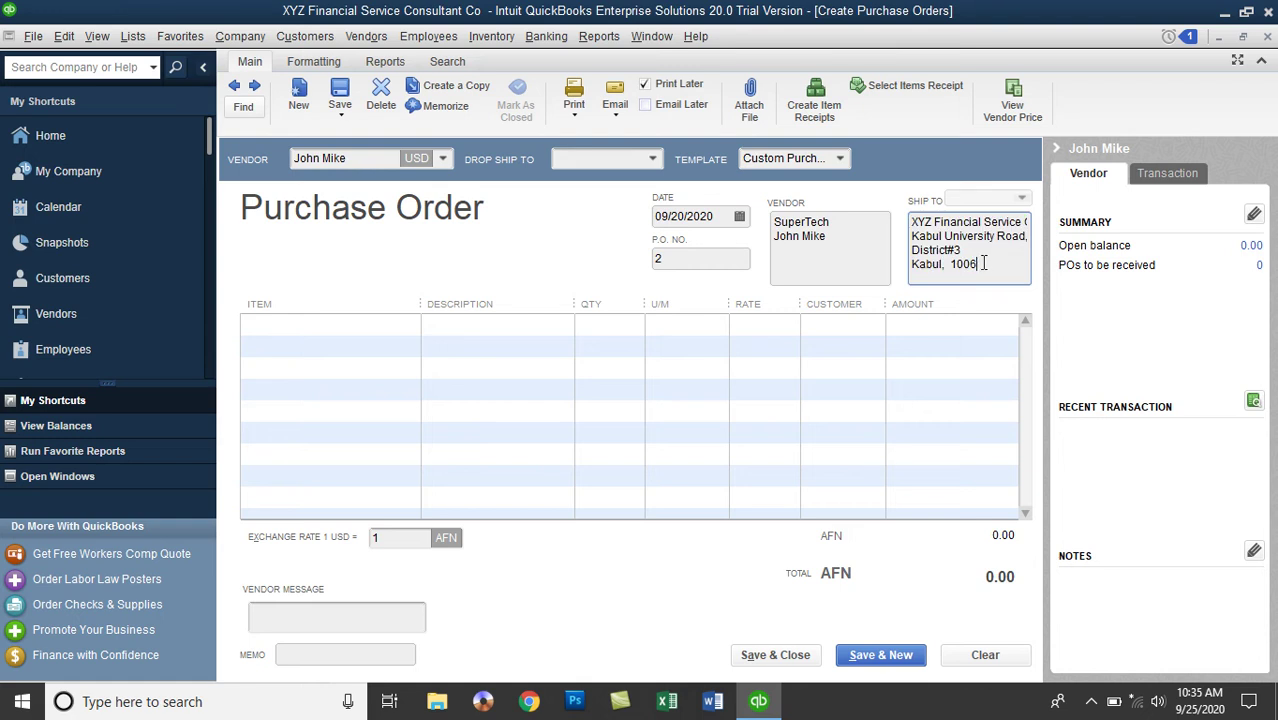
# Add DELL Battery:D610, DELL Charger:D610 and DELL Screen:D610 as line items on the purchase order.
pyautogui.click(405, 327)
pyautogui.click(411, 326)
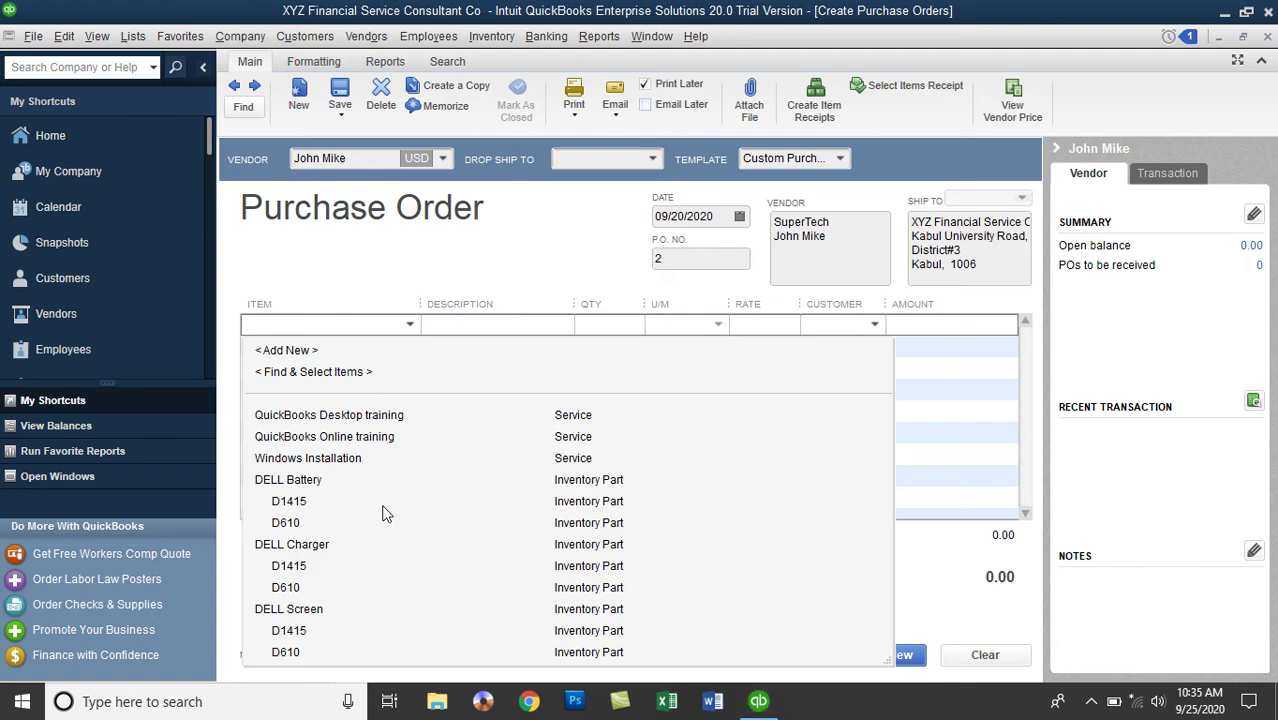
pyautogui.click(299, 524)
pyautogui.click(380, 342)
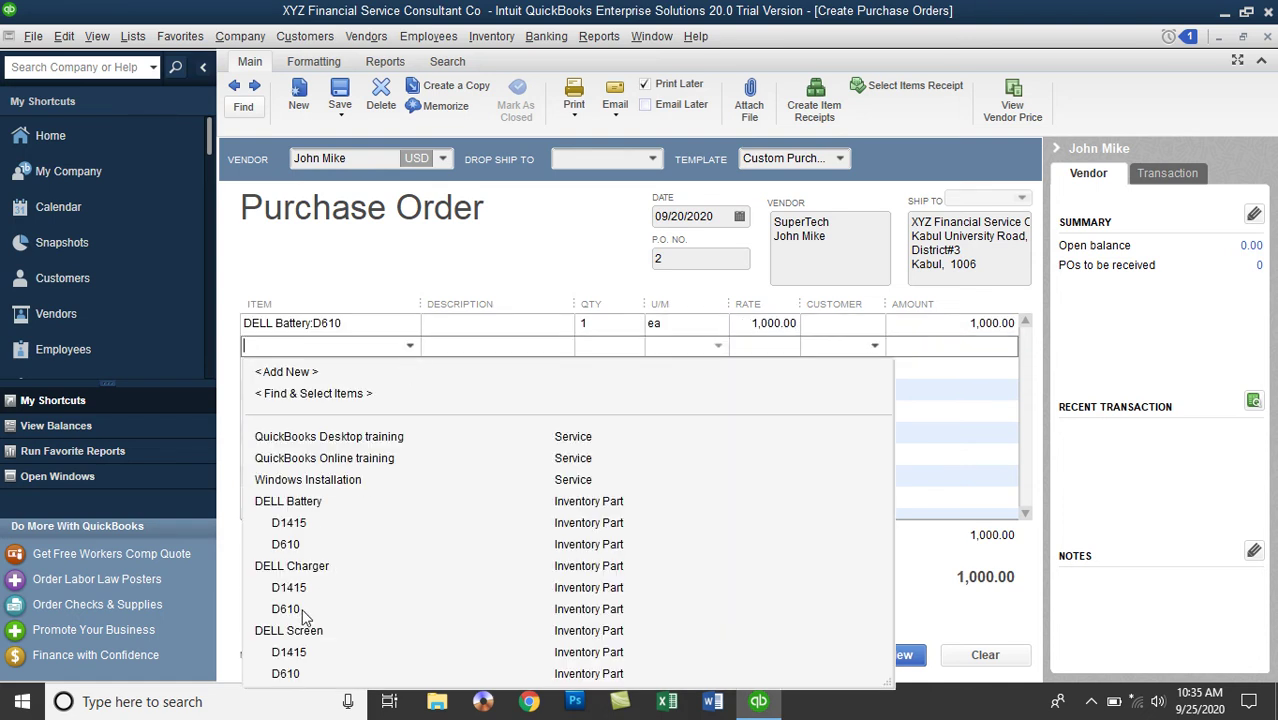
pyautogui.click(301, 611)
pyautogui.click(405, 366)
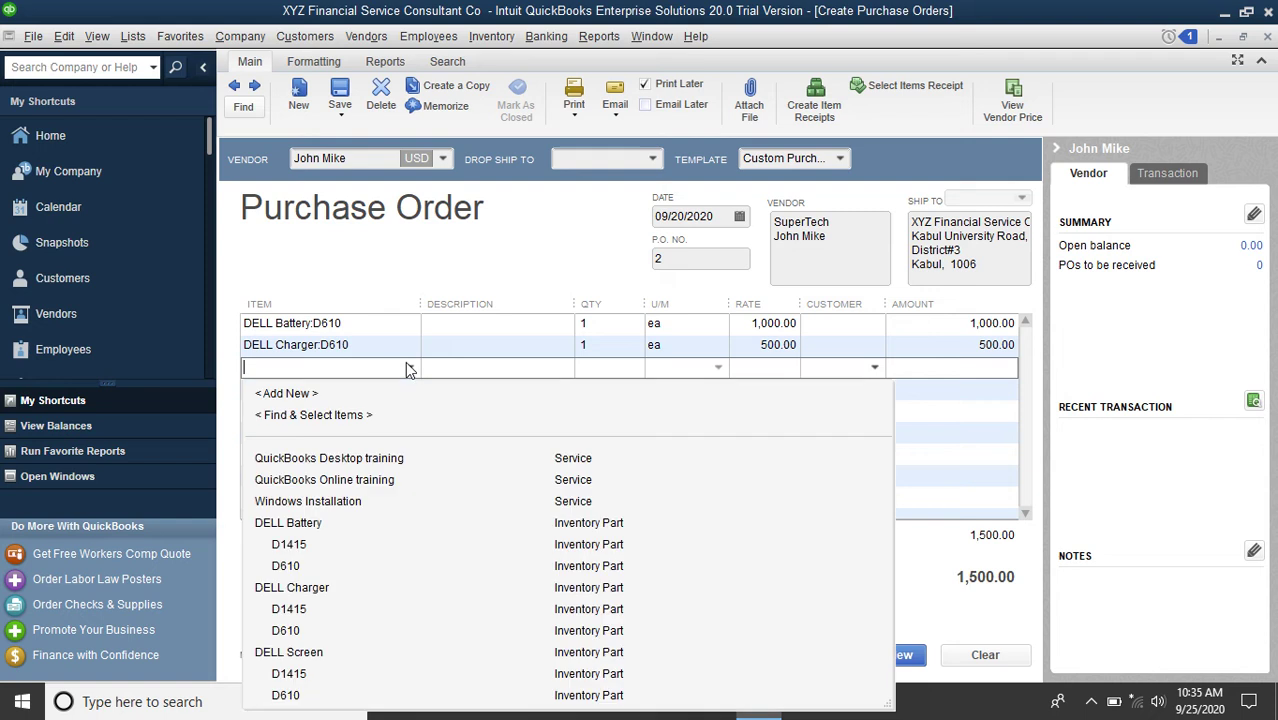
pyautogui.click(304, 696)
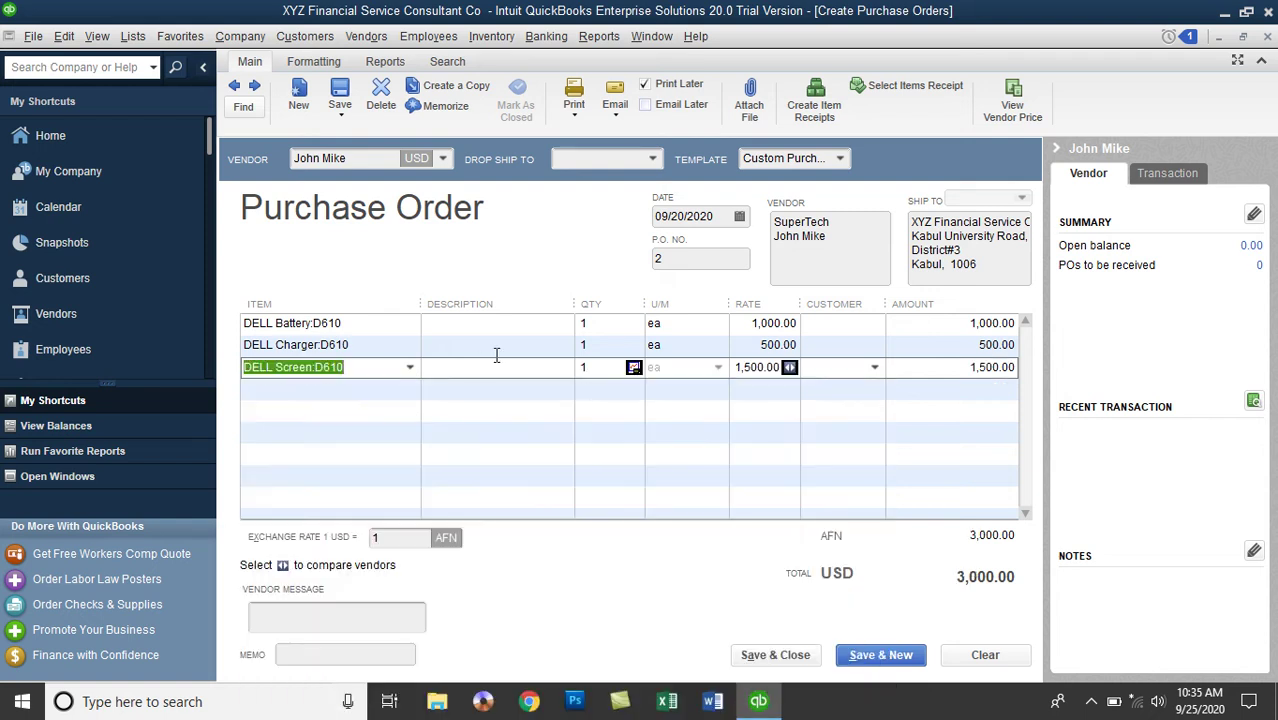
# Set the quantity to 5 for each of the battery, charger and screen lines.
pyautogui.click(595, 323)
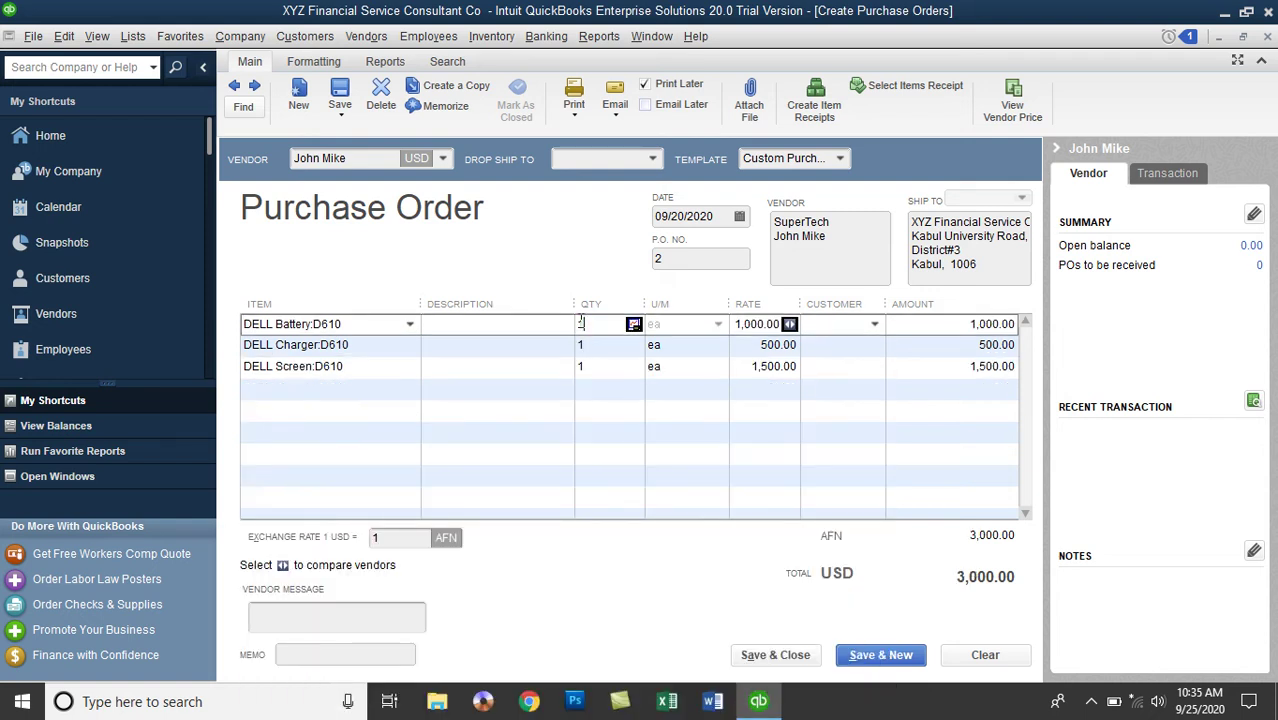
pyautogui.write('5')
pyautogui.click(590, 348)
pyautogui.write('5')
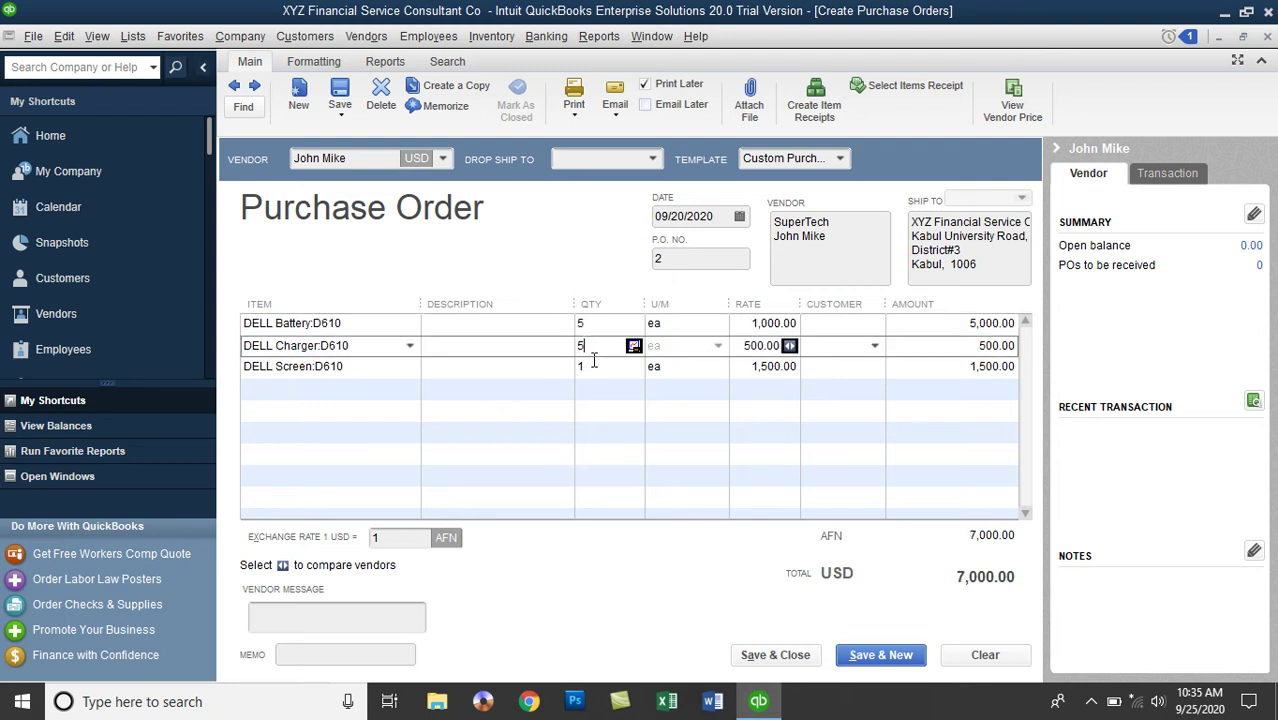
pyautogui.click(593, 363)
pyautogui.write('5')
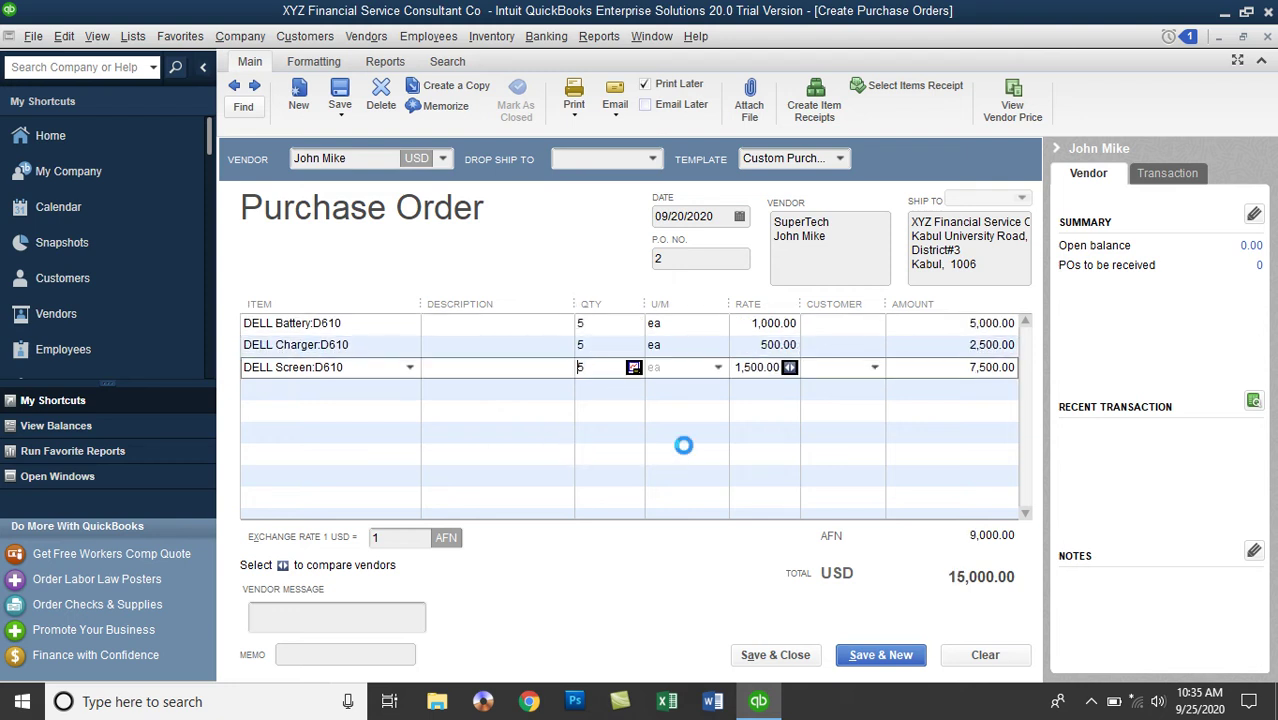
pyautogui.click(686, 447)
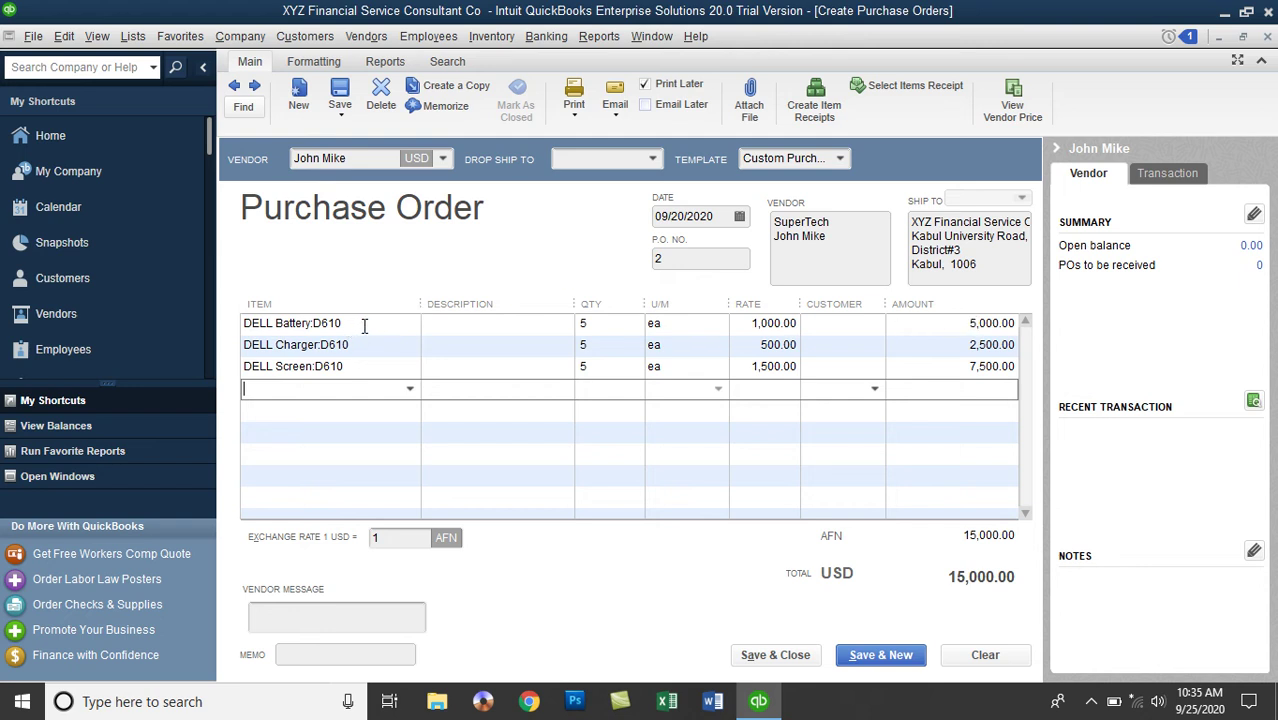
# View the customers available for the DELL Battery line without assigning one.
pyautogui.click(857, 323)
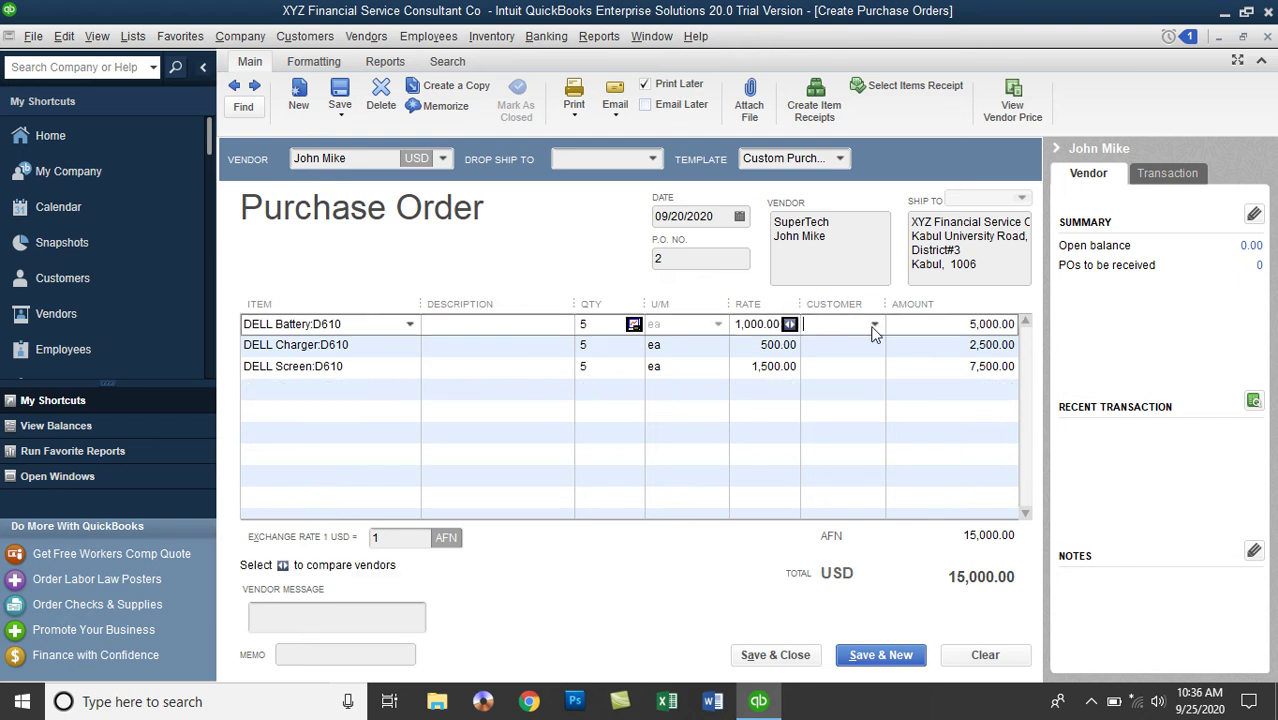
pyautogui.click(875, 326)
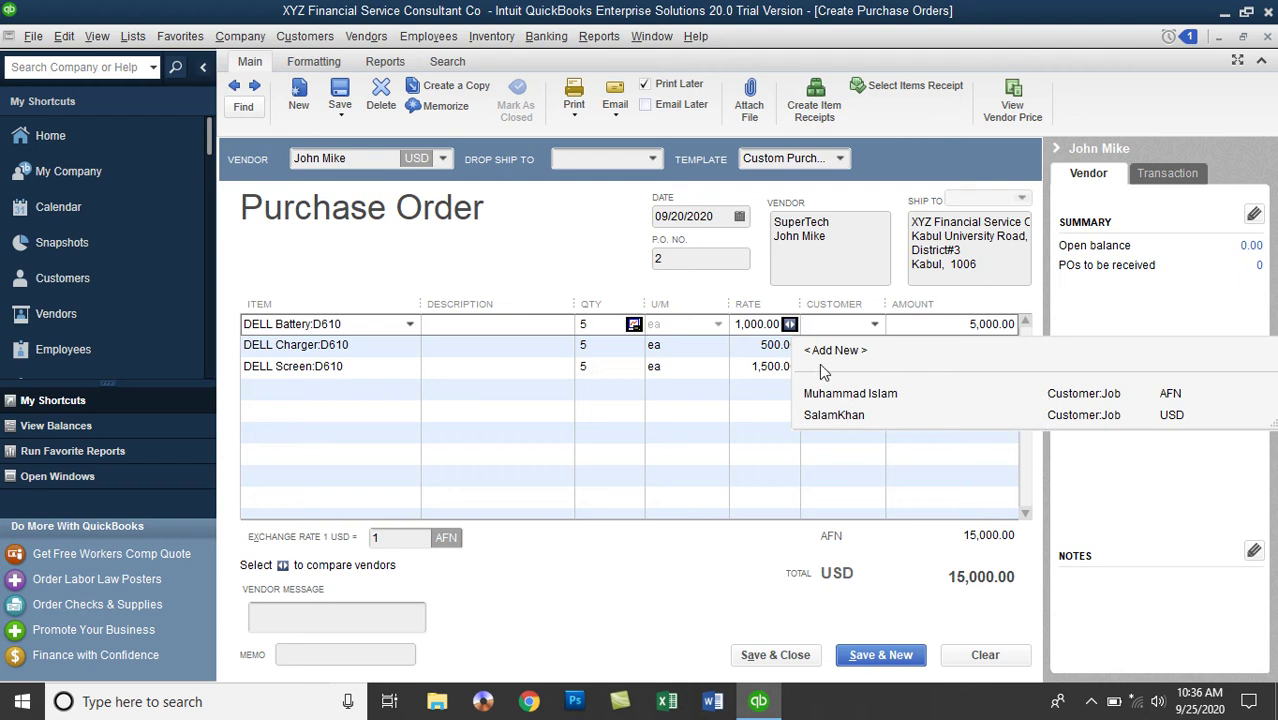
pyautogui.click(549, 264)
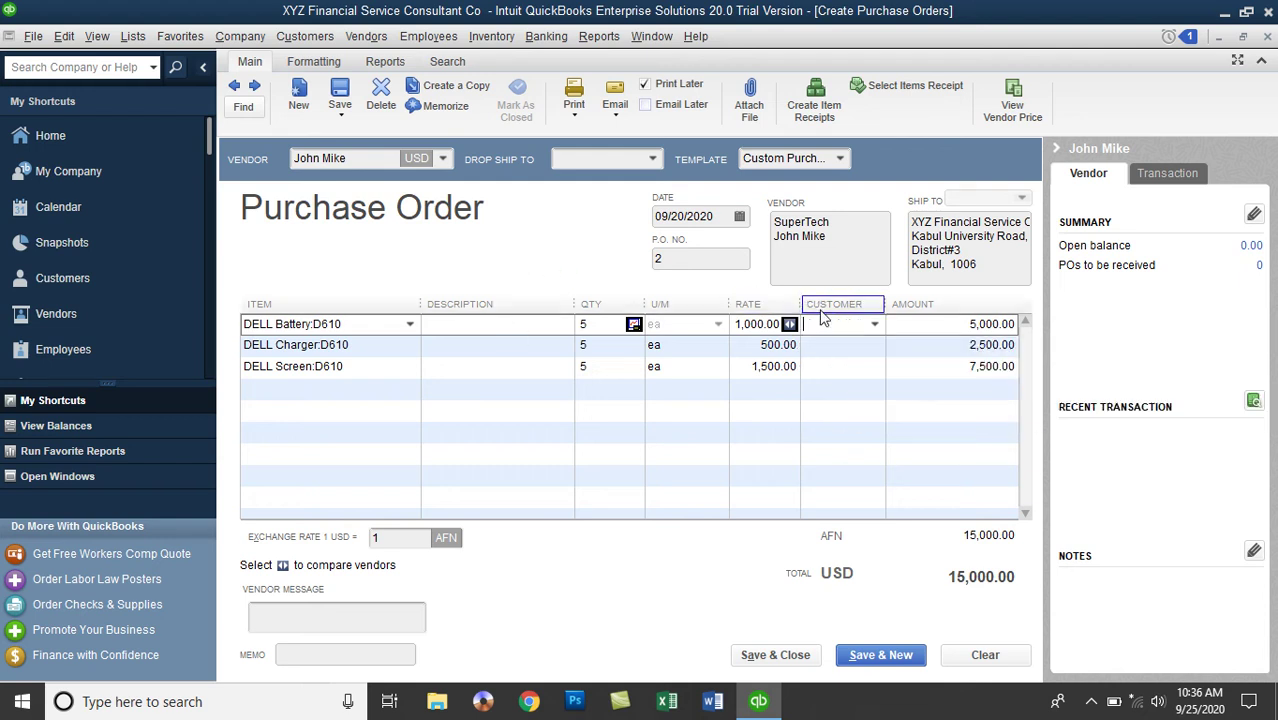
pyautogui.click(856, 350)
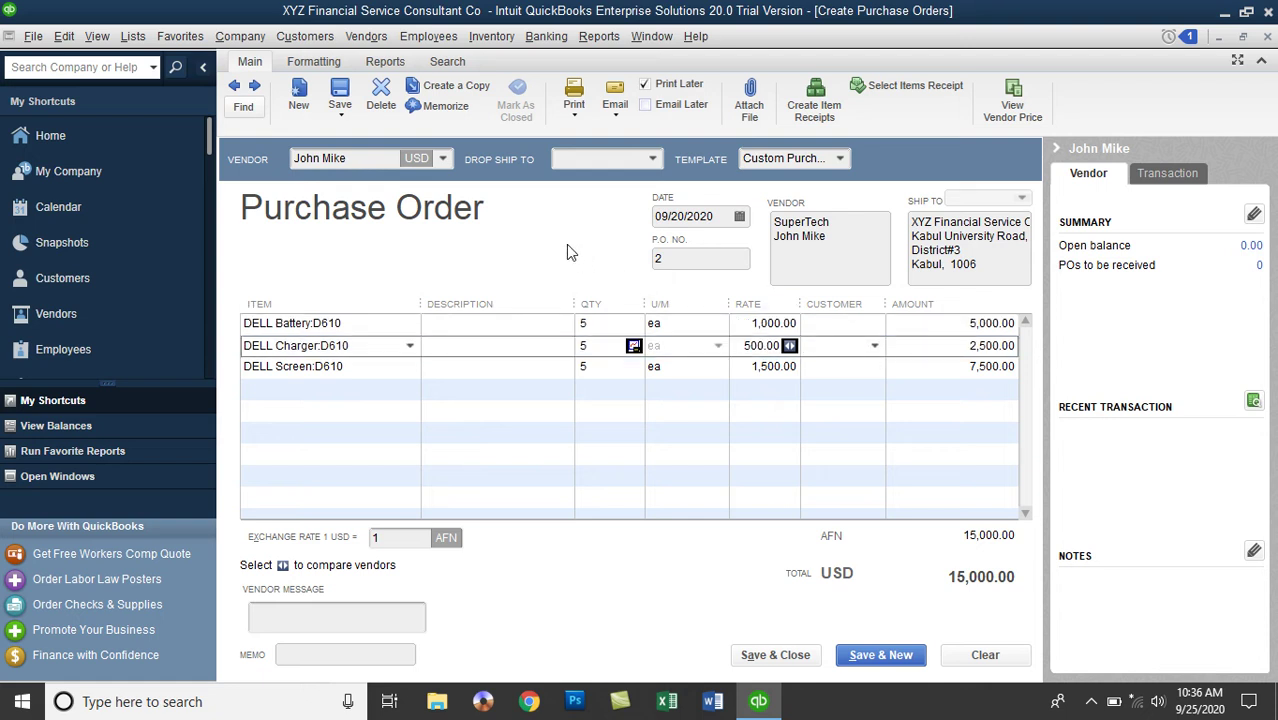
pyautogui.click(720, 438)
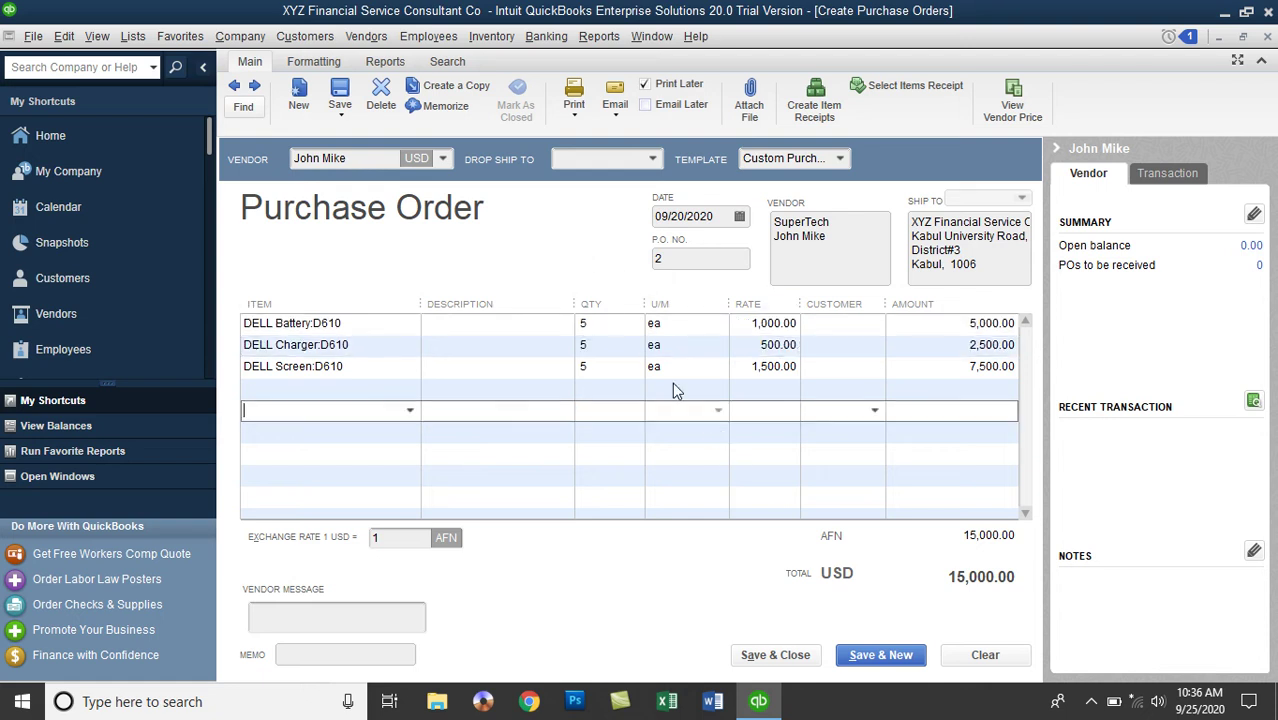
pyautogui.click(306, 40)
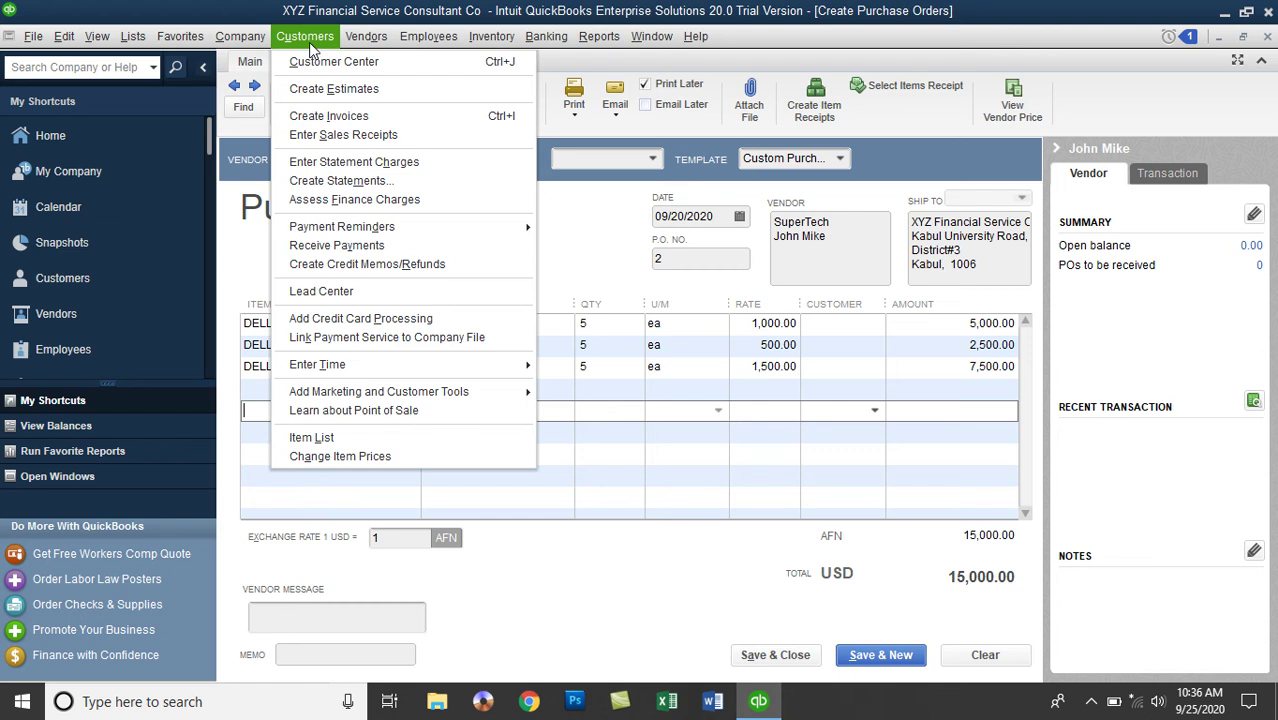
pyautogui.click(309, 41)
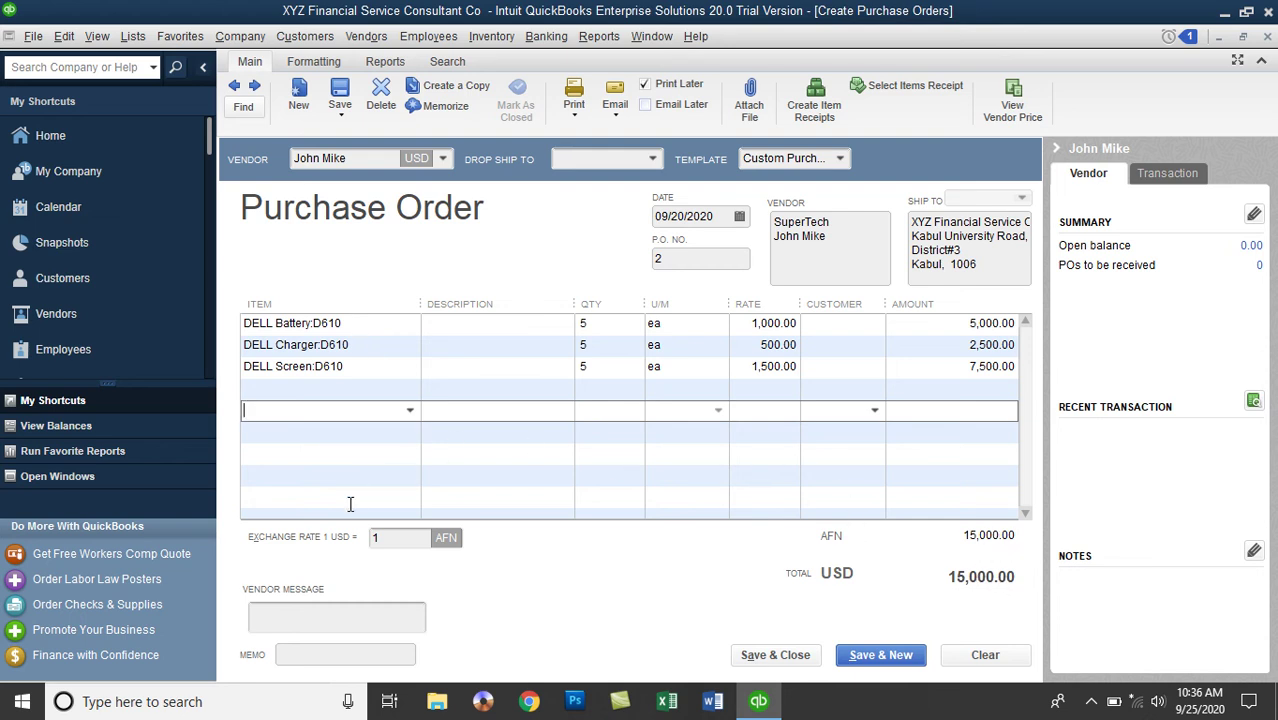
# Open the US Dollar entry of the Currency List for editing its exchange rates.
pyautogui.click(391, 537)
pyautogui.doubleClick(376, 537)
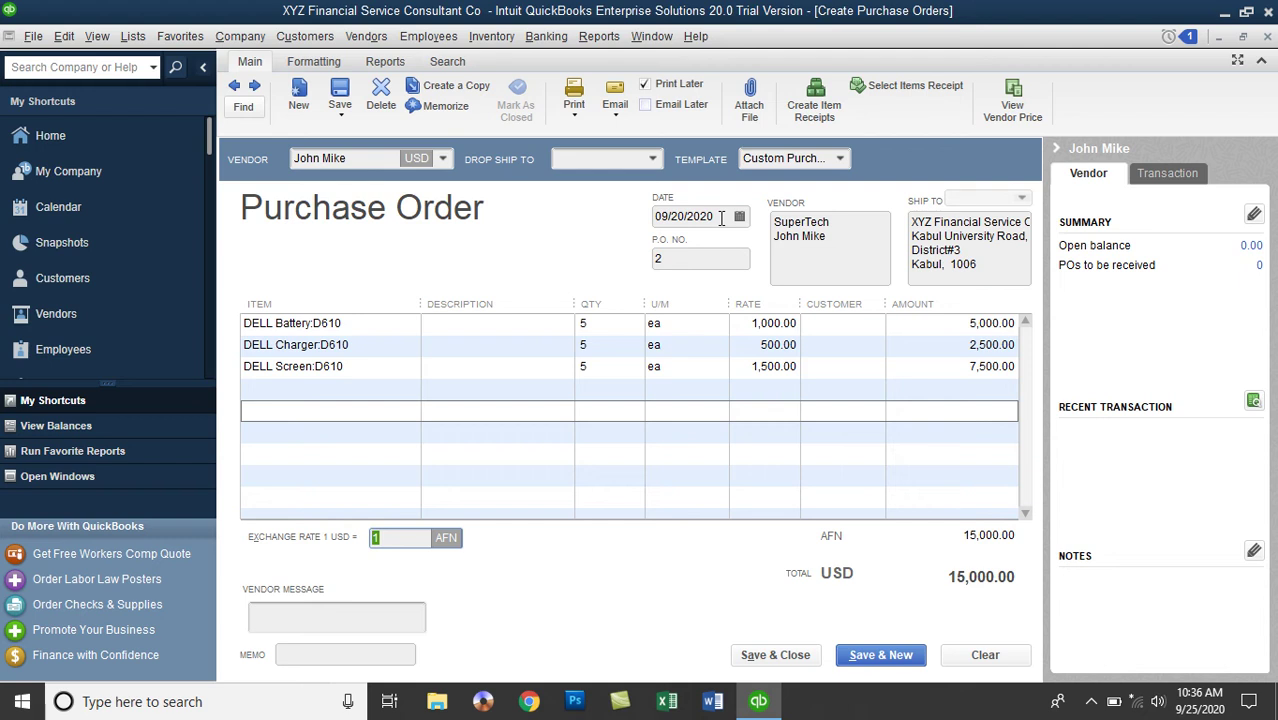
pyautogui.click(256, 37)
pyautogui.moveTo(344, 497)
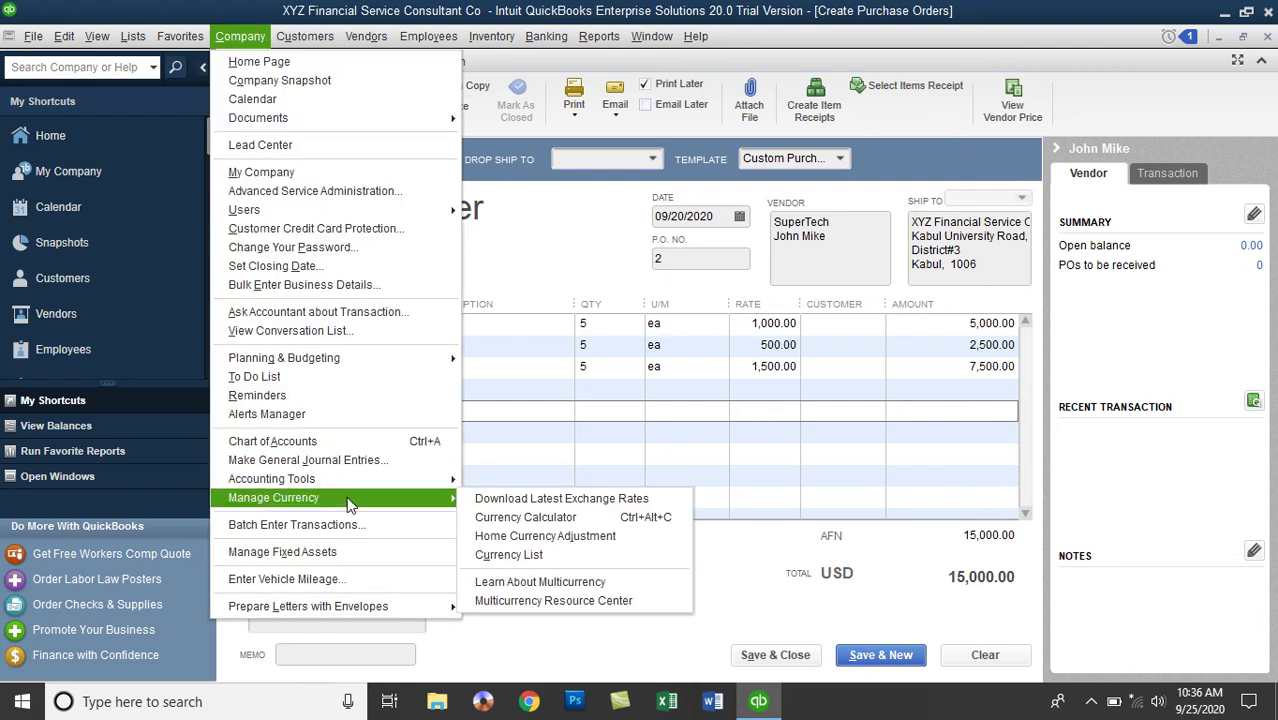
pyautogui.click(508, 554)
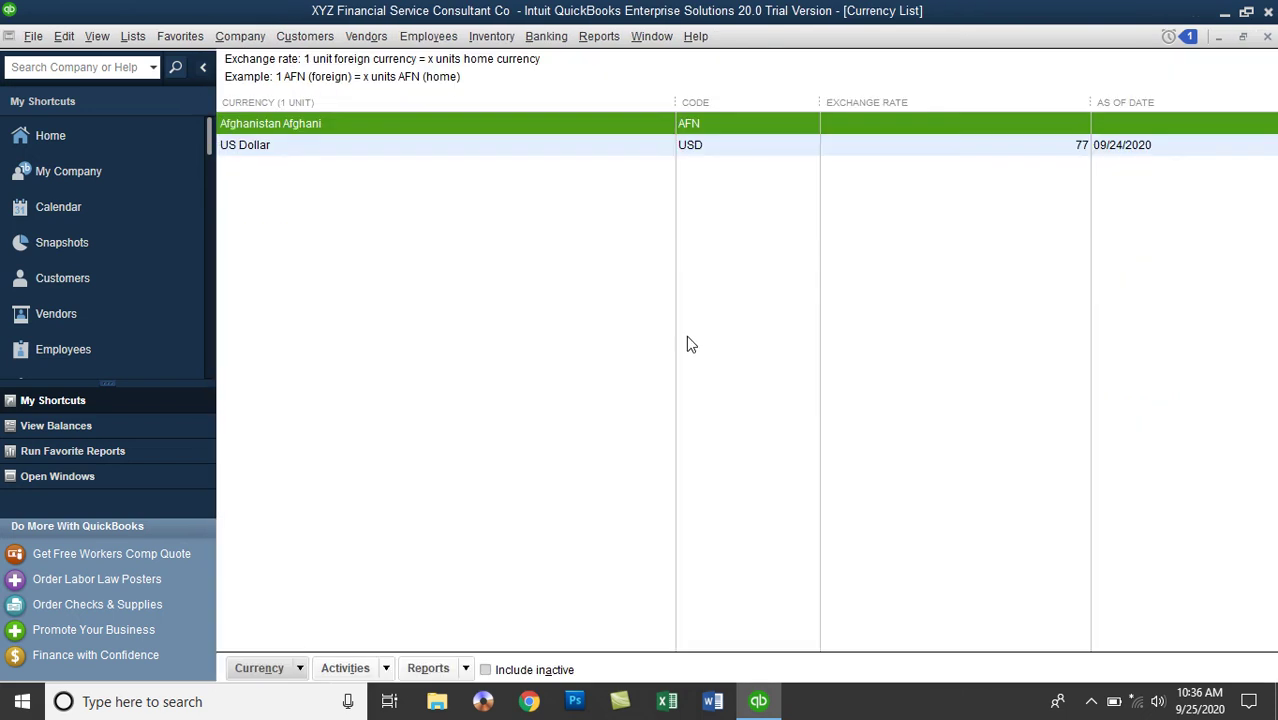
pyautogui.click(757, 150)
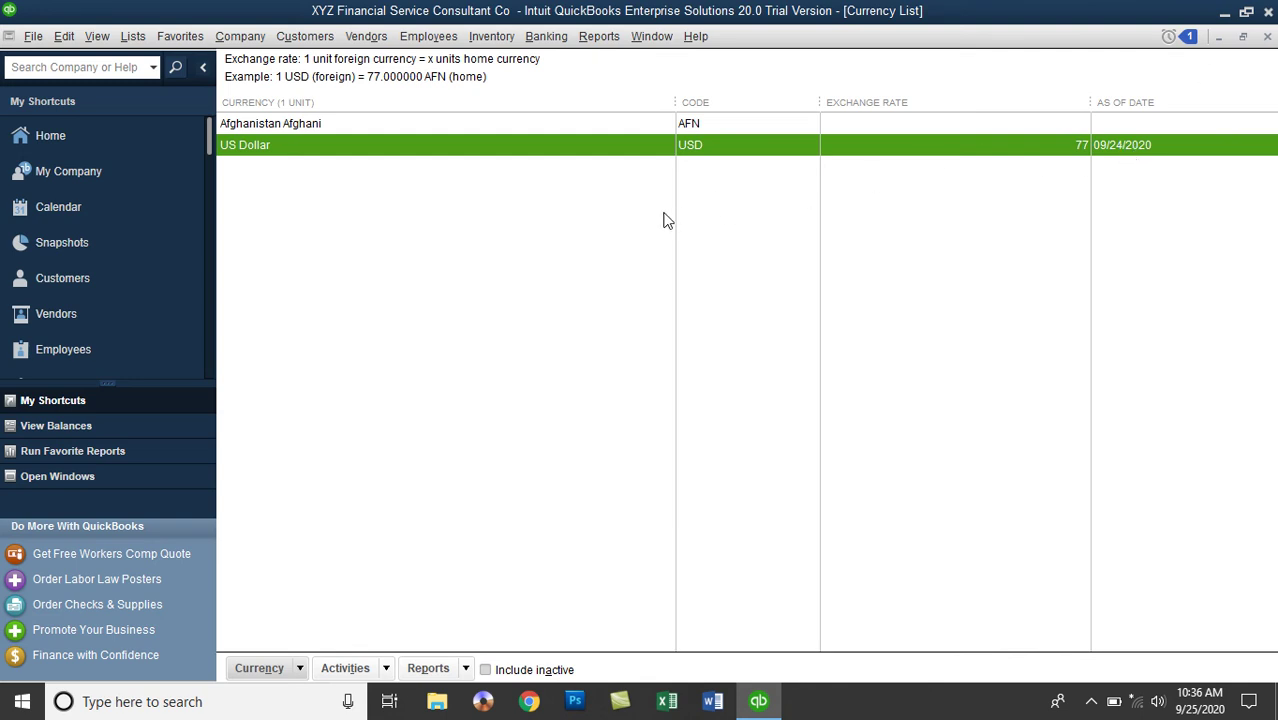
pyautogui.doubleClick(996, 147)
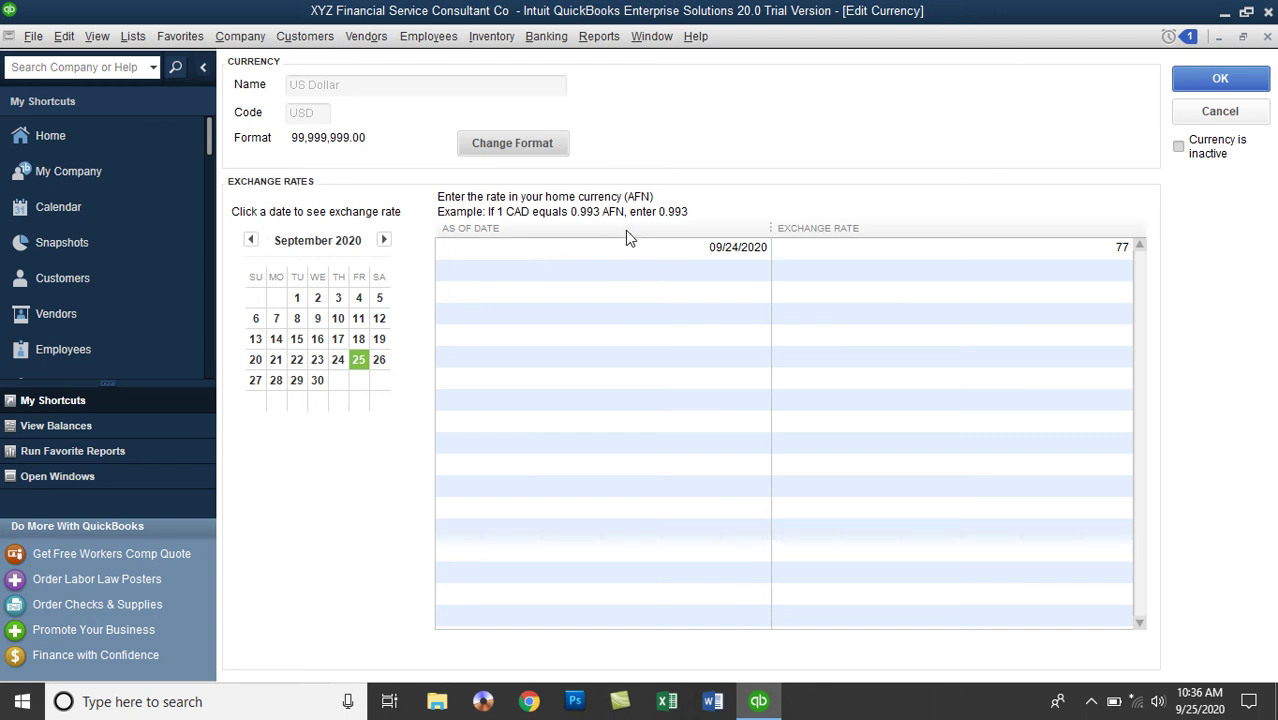
pyautogui.click(718, 263)
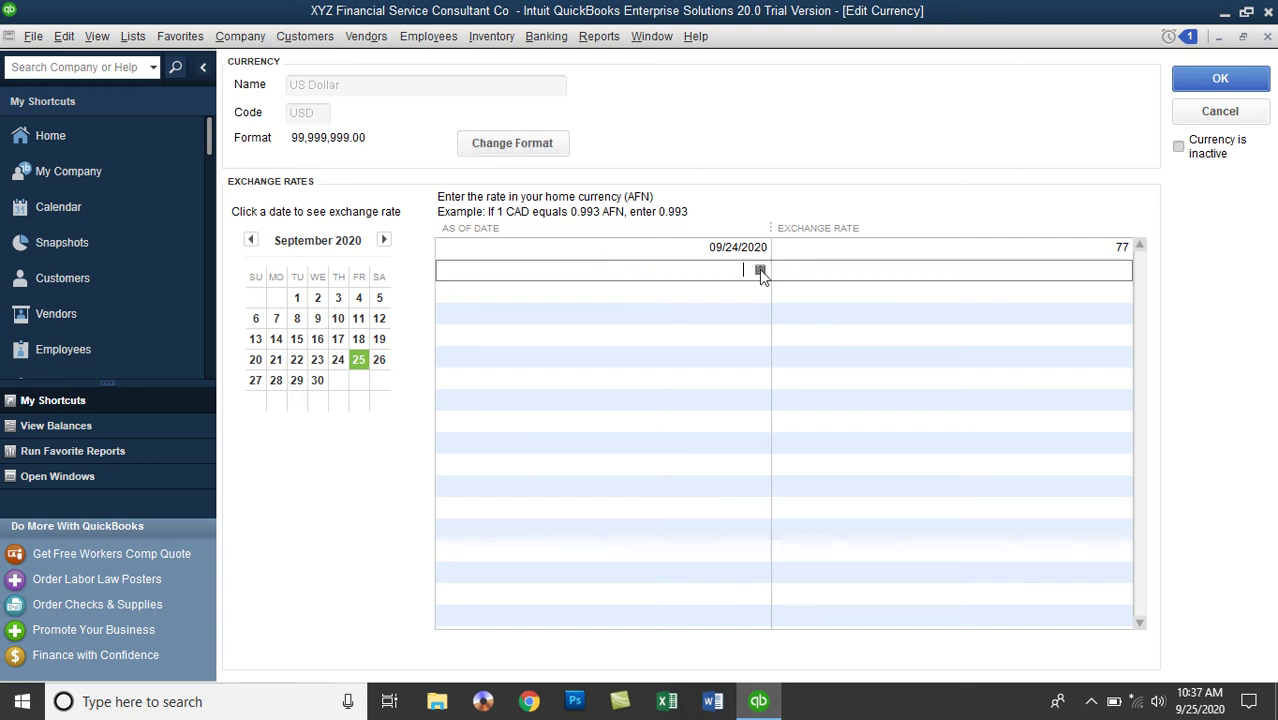
pyautogui.click(759, 270)
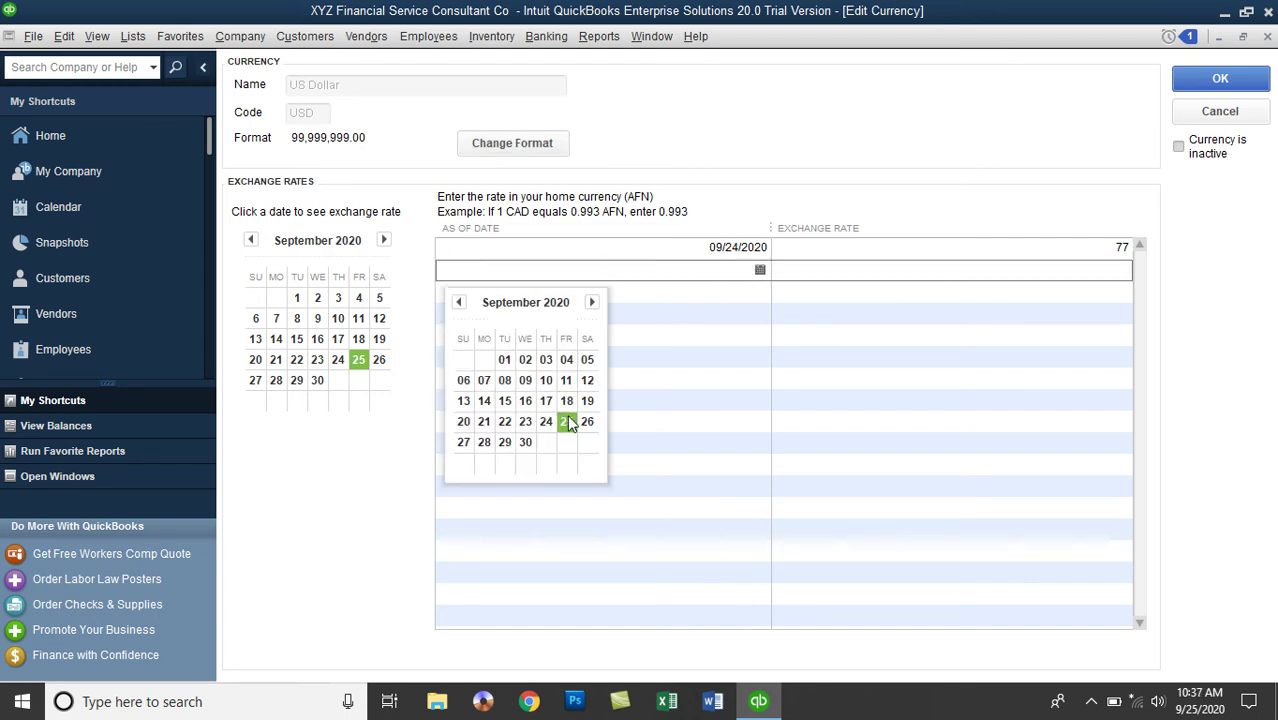
pyautogui.click(463, 421)
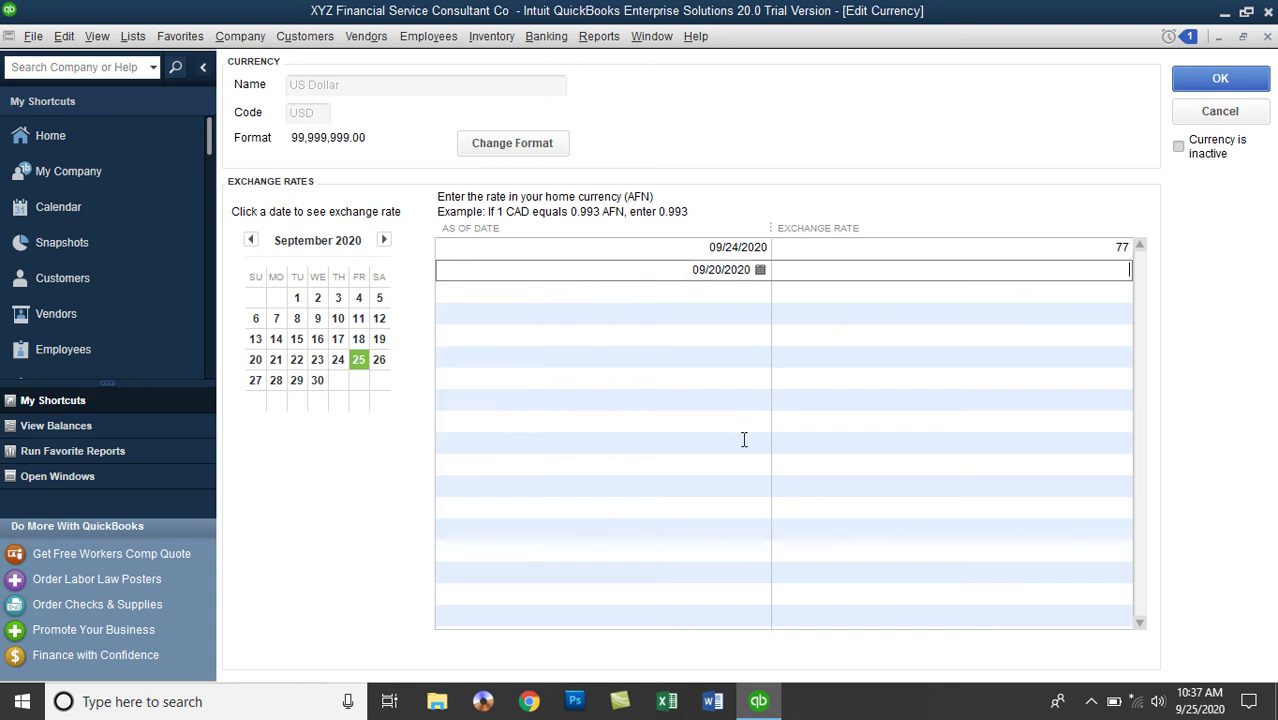
pyautogui.write('75')
pyautogui.click(1200, 108)
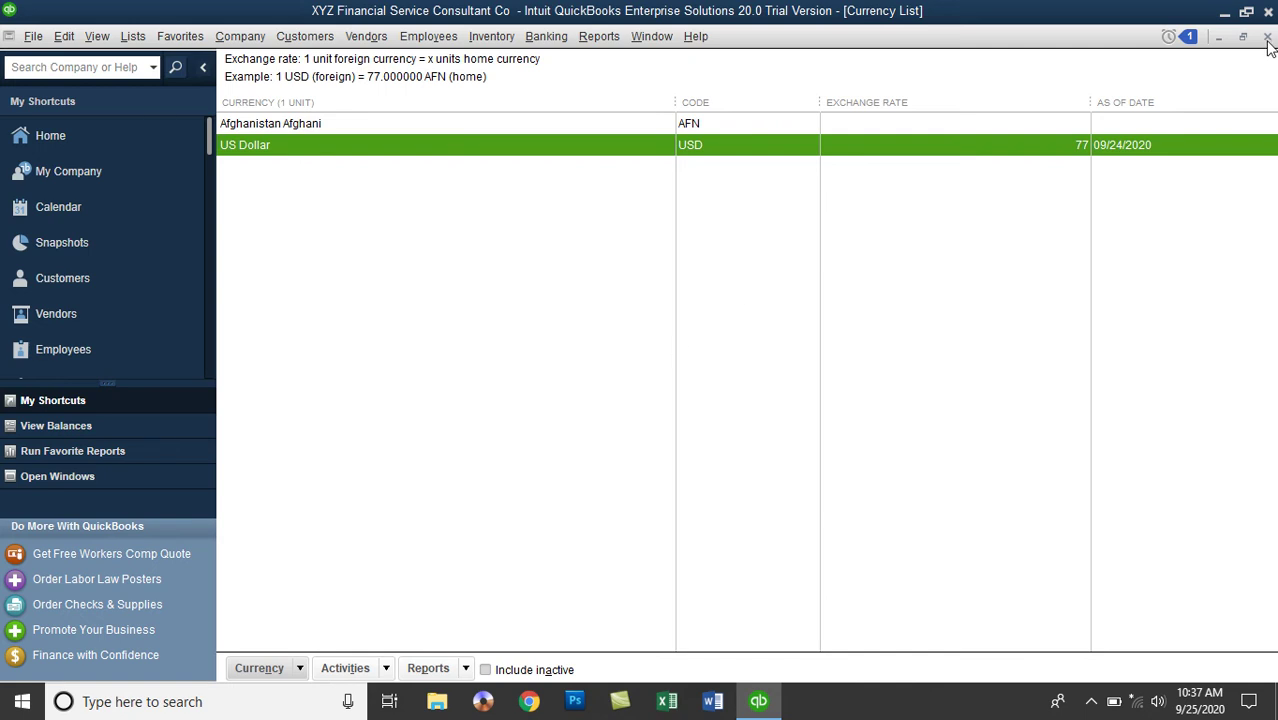
# Return to the purchase order, set its exchange rate to 75 AFN per USD, and save and close it.
pyautogui.click(1267, 38)
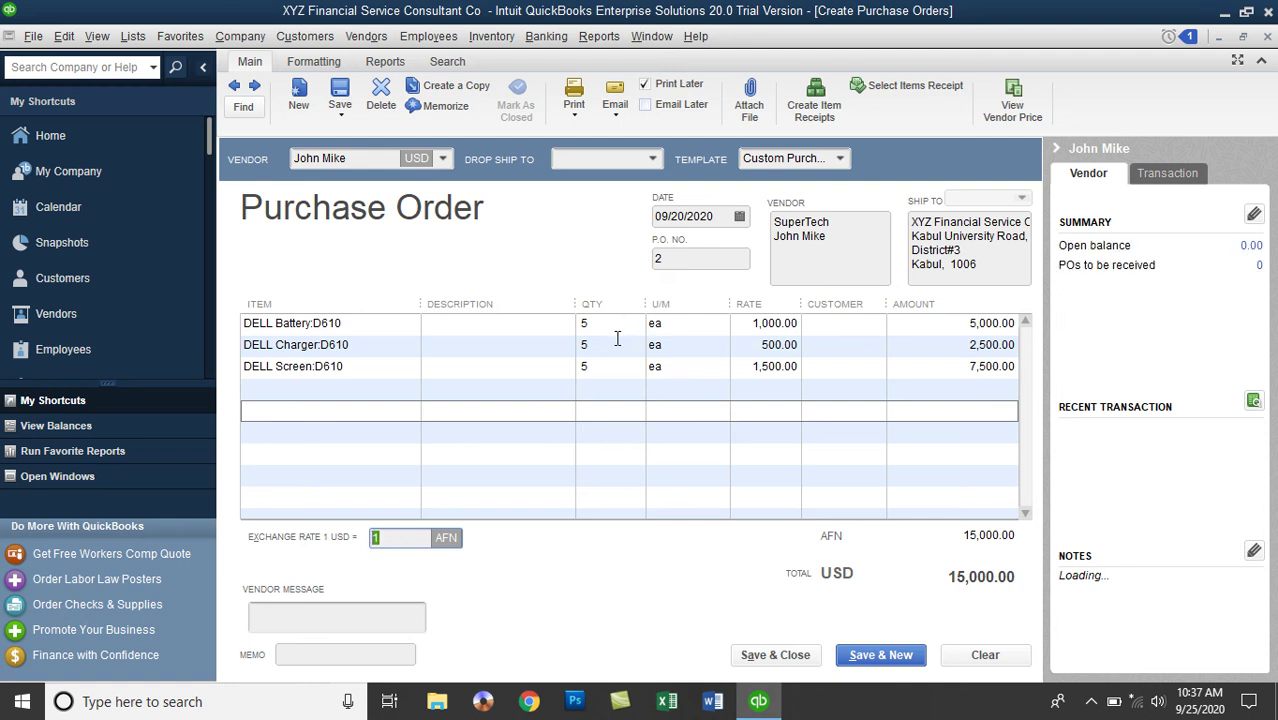
pyautogui.write('75')
pyautogui.press('Tab')
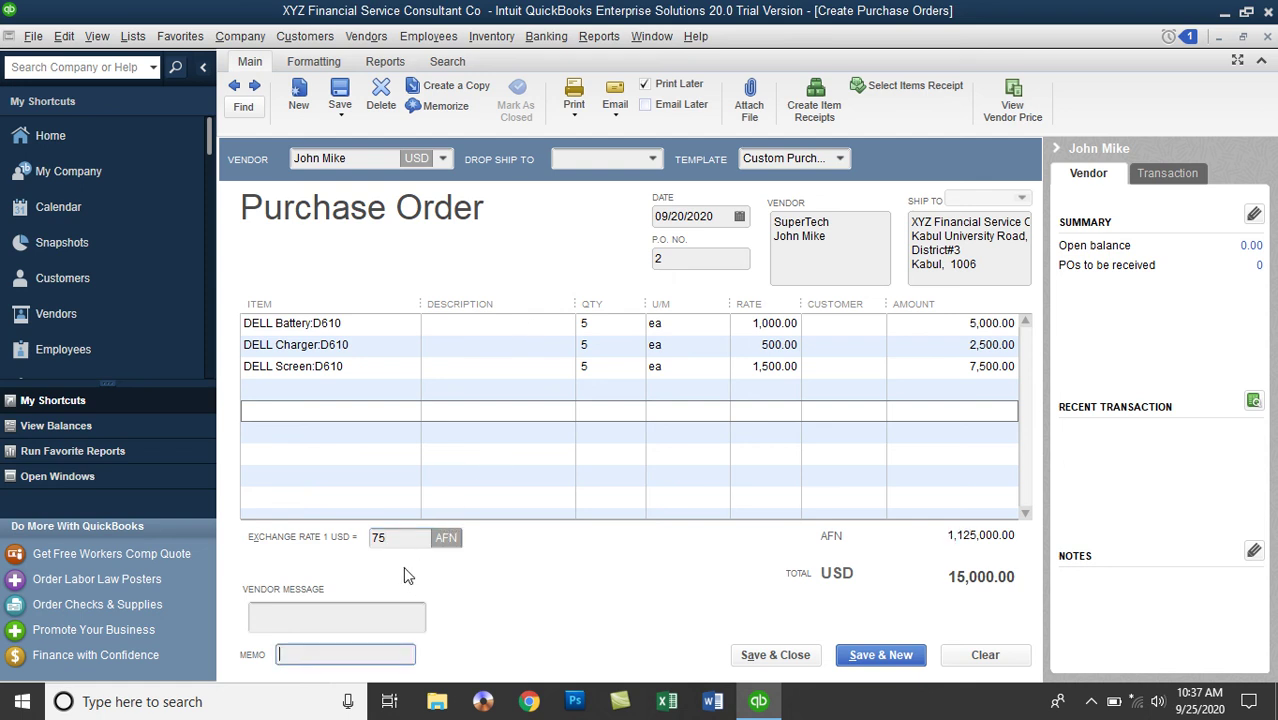
pyautogui.click(775, 656)
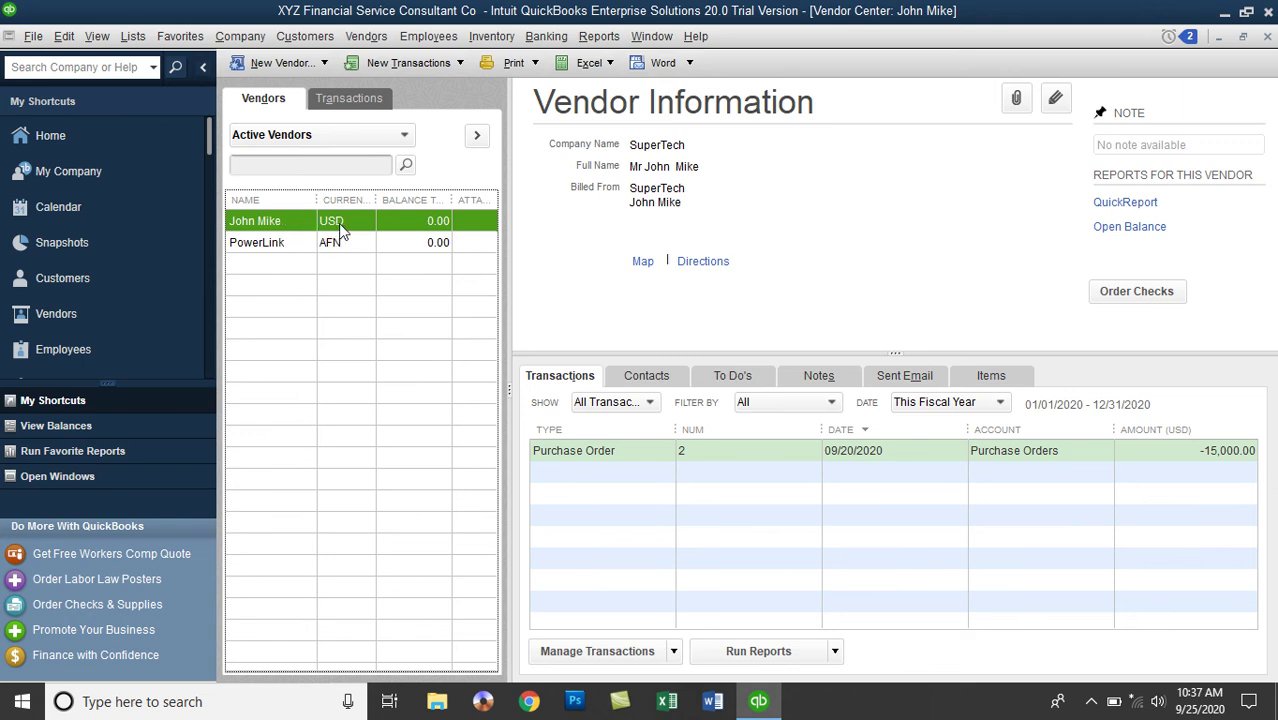
# Check the SuperTech vendor's saved purchase order and the quantities on hand in the Physical Inventory Worksheet.
pyautogui.click(697, 452)
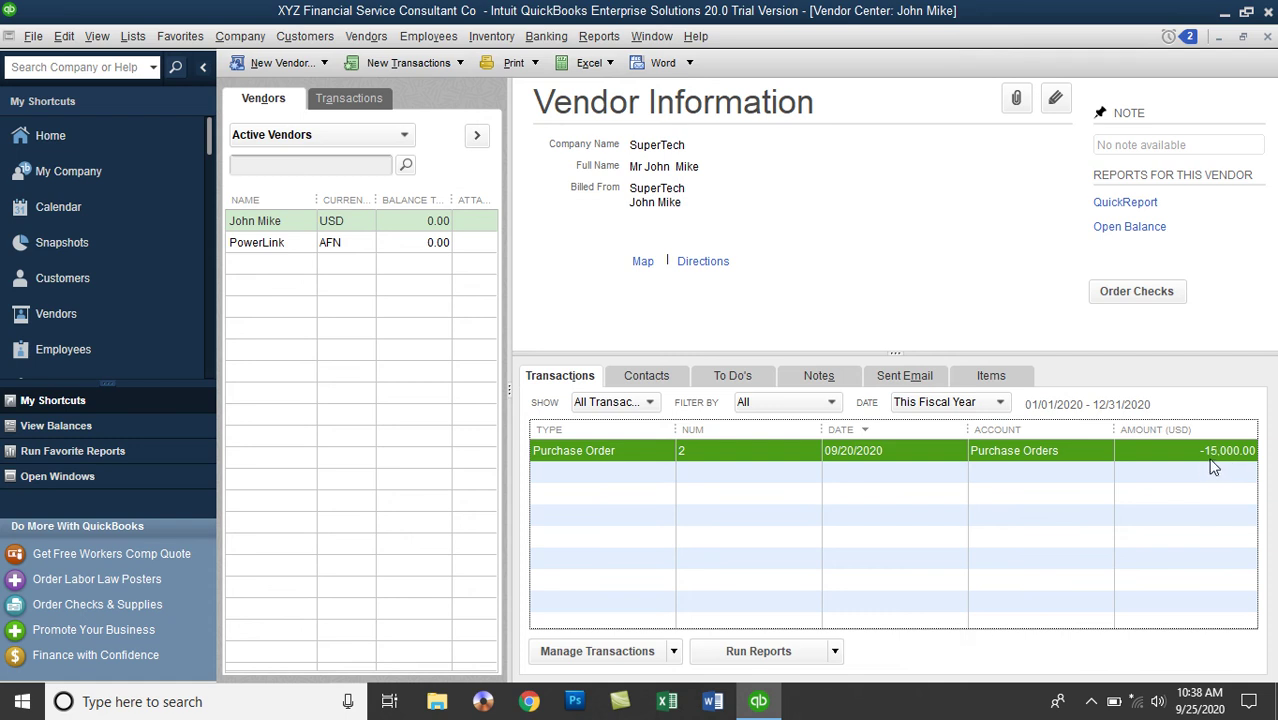
pyautogui.click(483, 38)
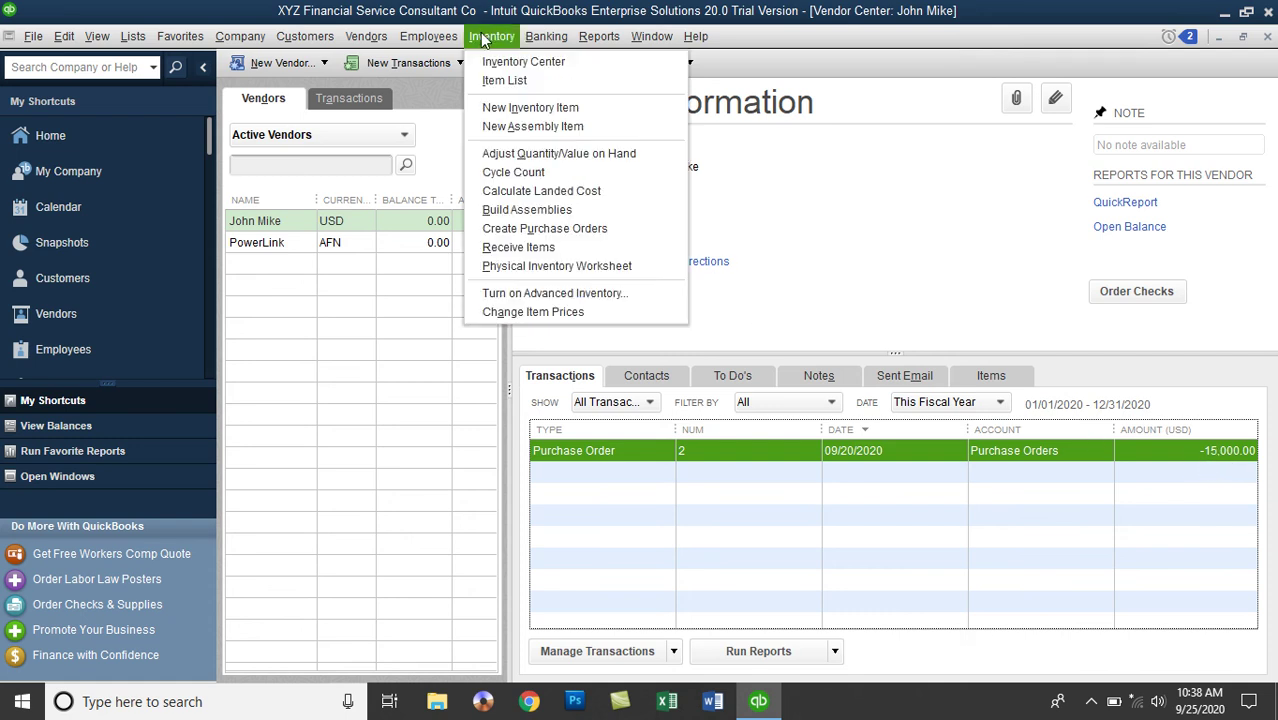
pyautogui.click(578, 266)
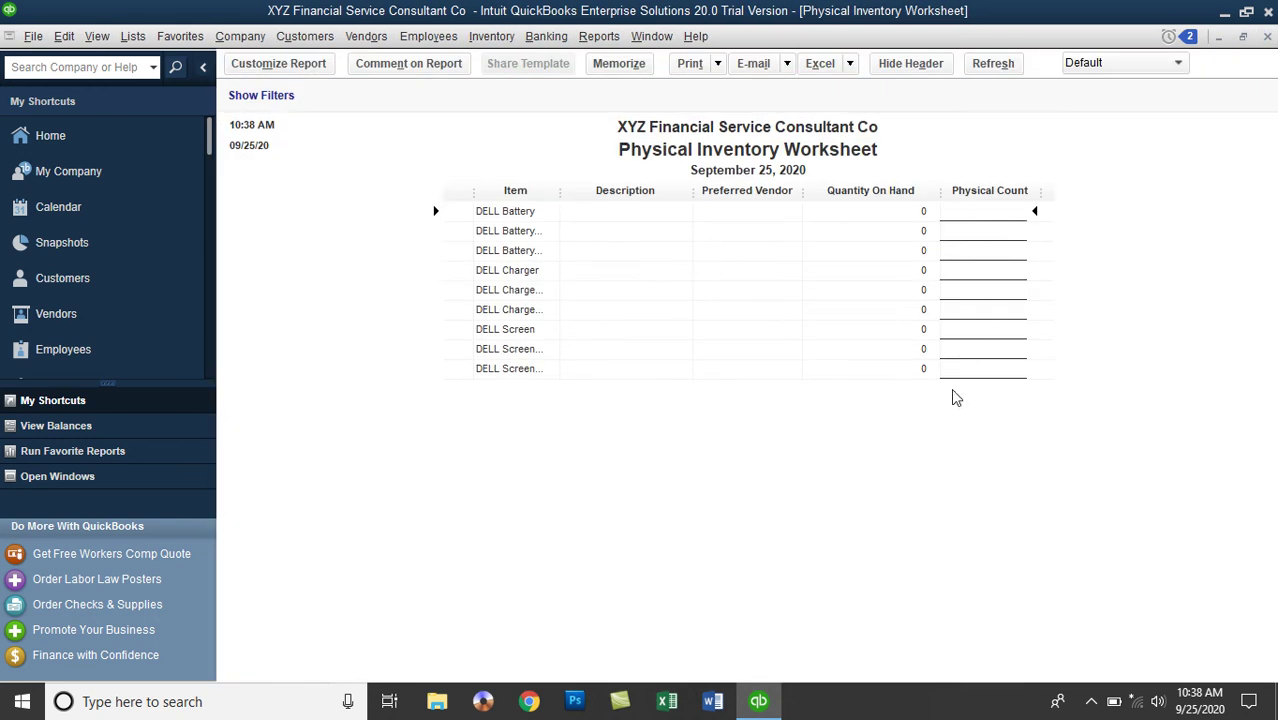
pyautogui.click(1268, 37)
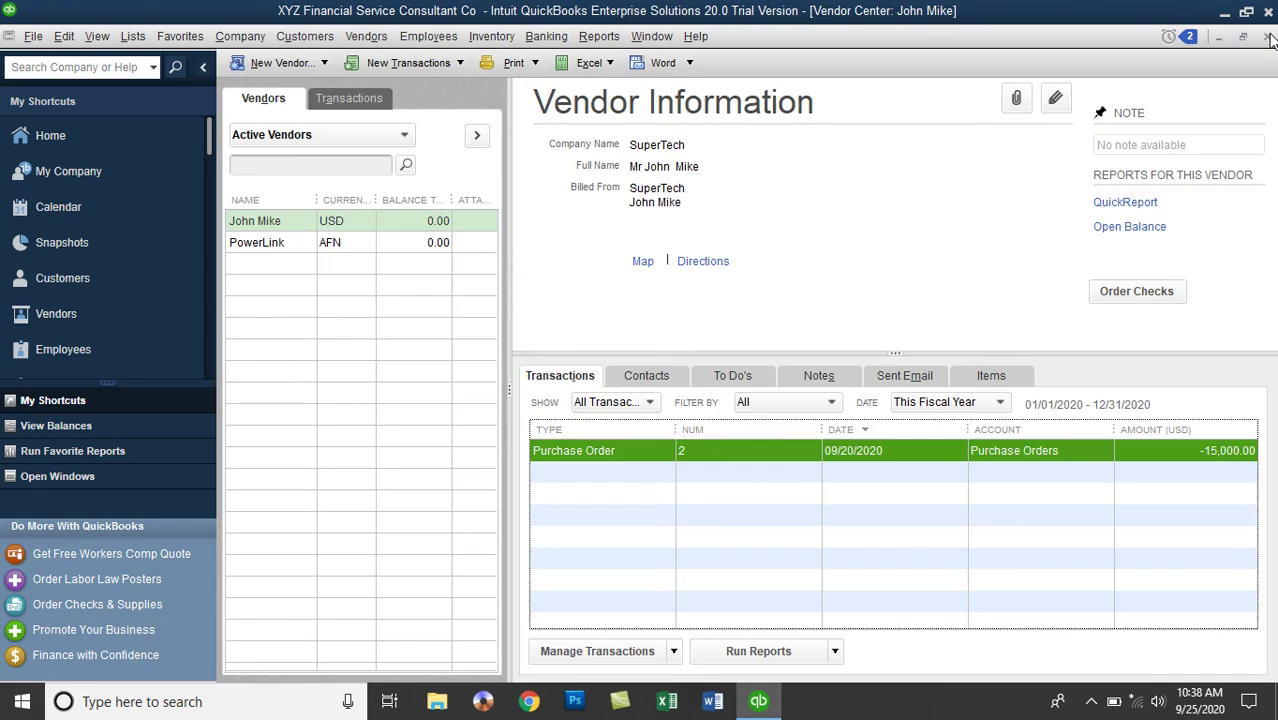
# Check the SuperTech vendor's balance and review the account balances in the Company Snapshot.
pyautogui.click(415, 228)
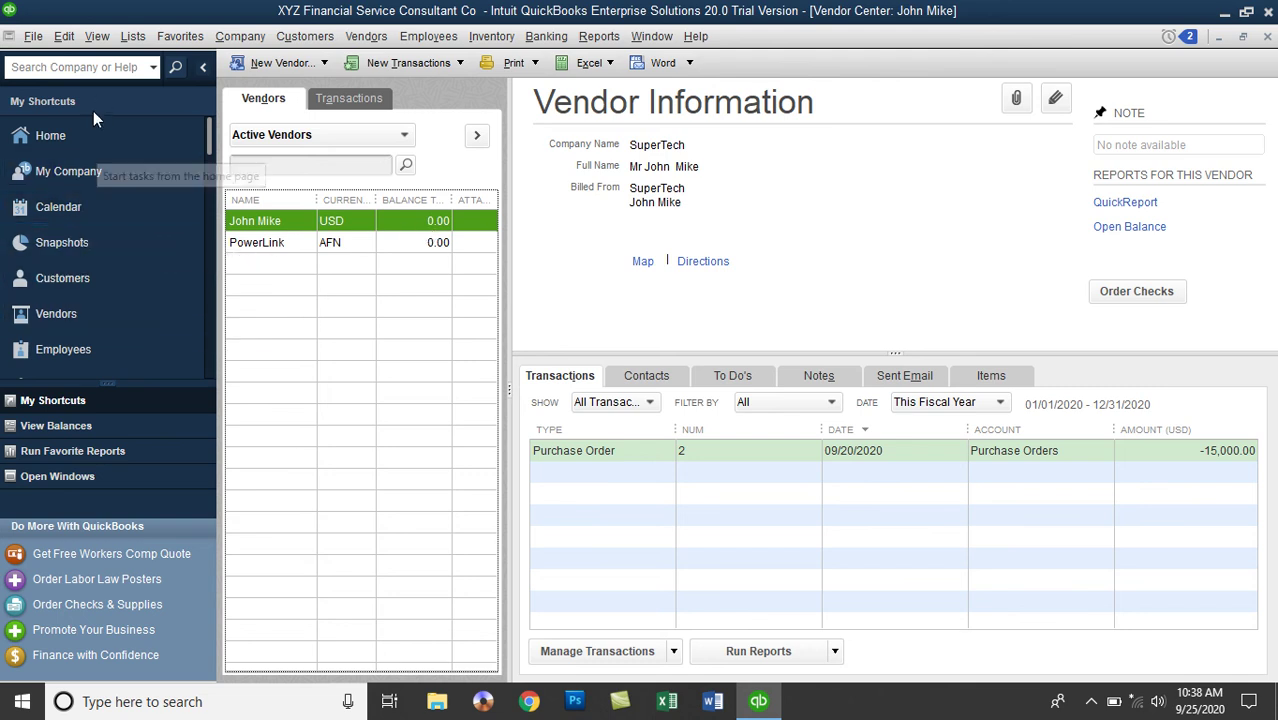
pyautogui.click(88, 244)
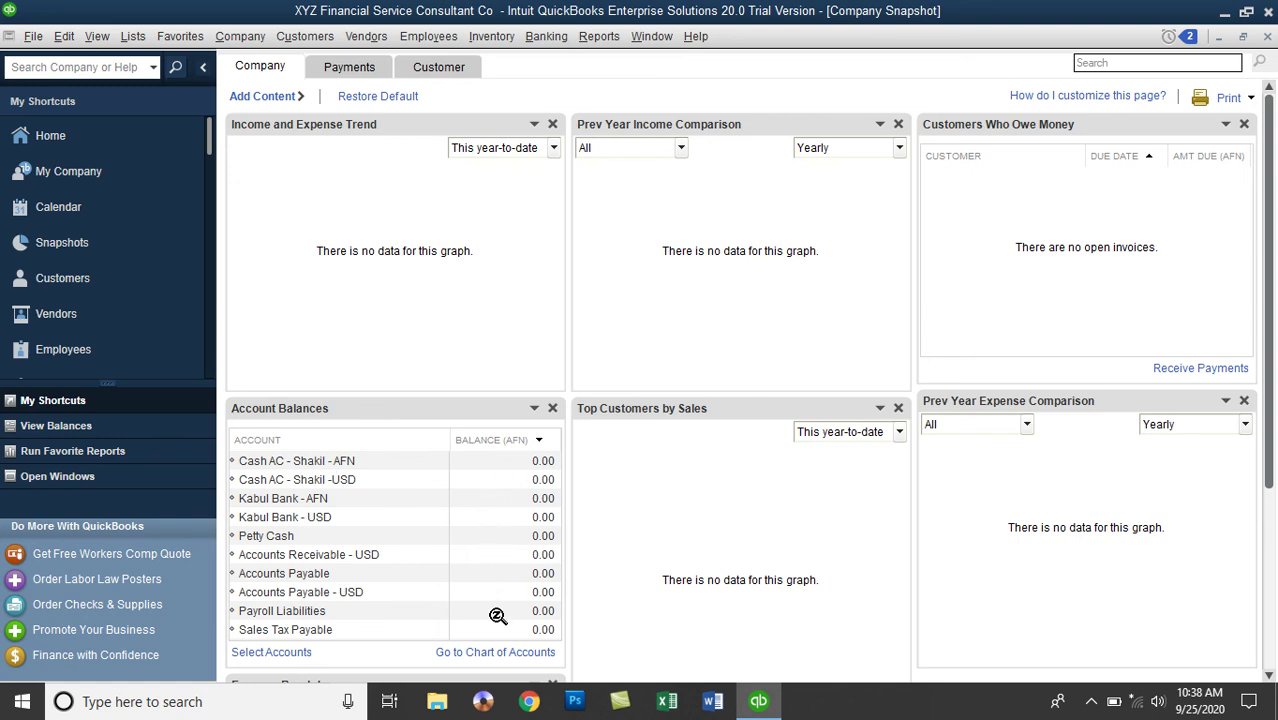
pyautogui.click(1268, 37)
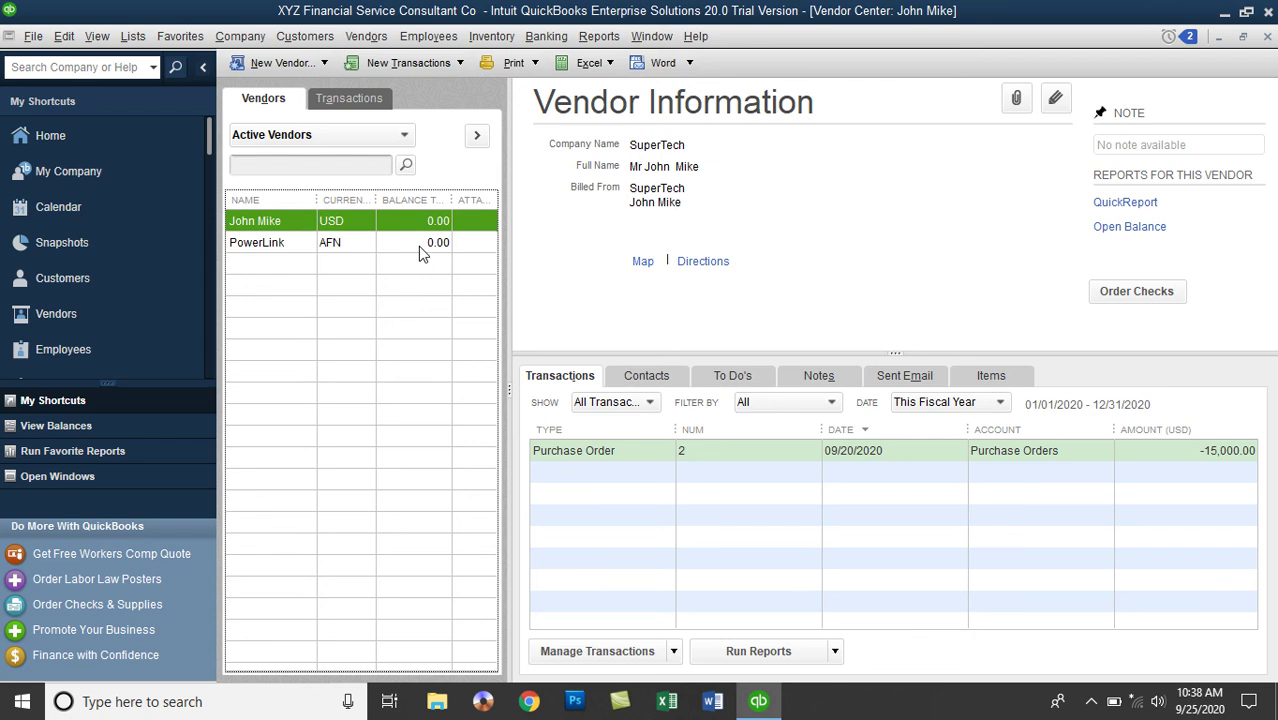
# Check the exchange rate on a new SuperTech purchase order dated 09/20/2020, and clear the form.
pyautogui.click(436, 67)
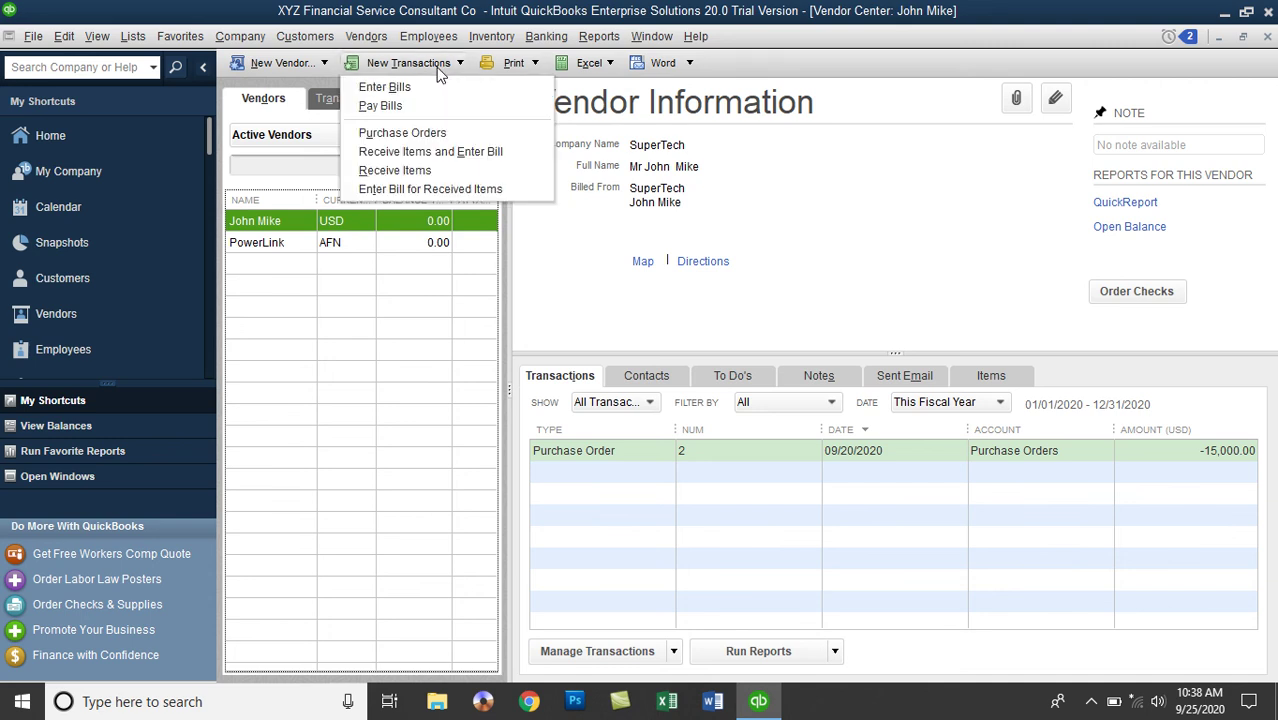
pyautogui.click(433, 135)
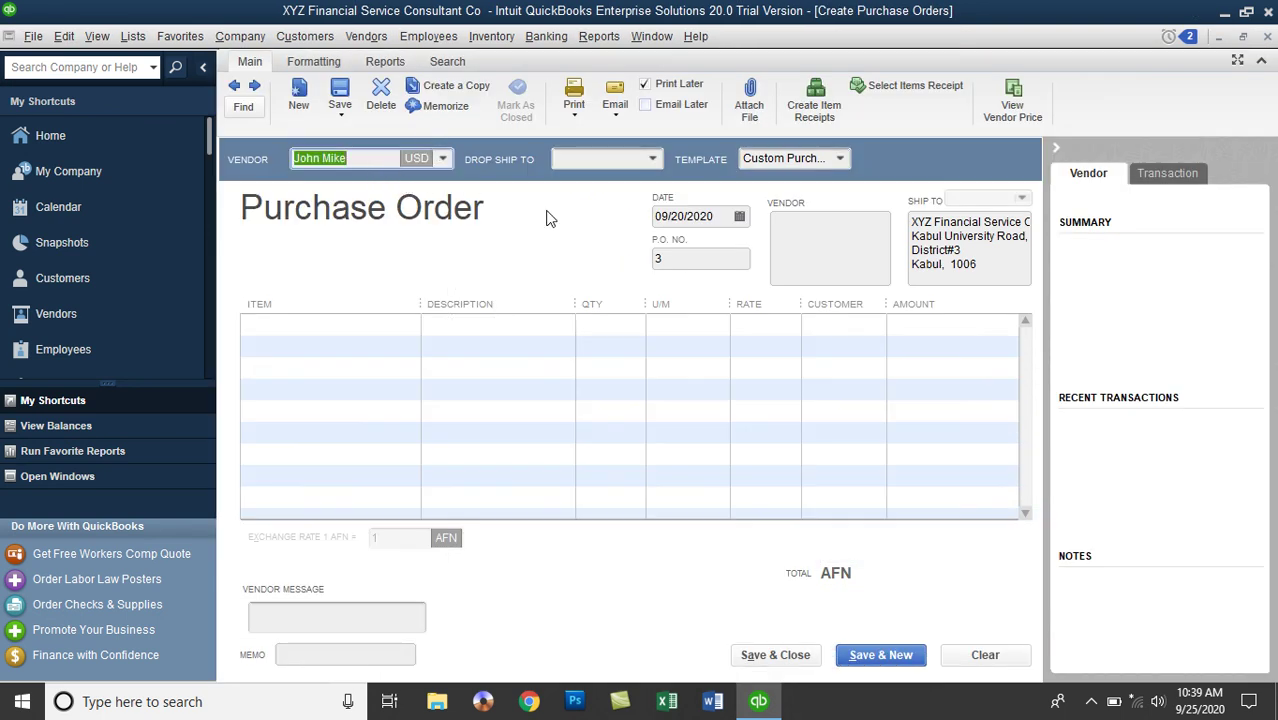
pyautogui.click(740, 217)
pyautogui.click(679, 368)
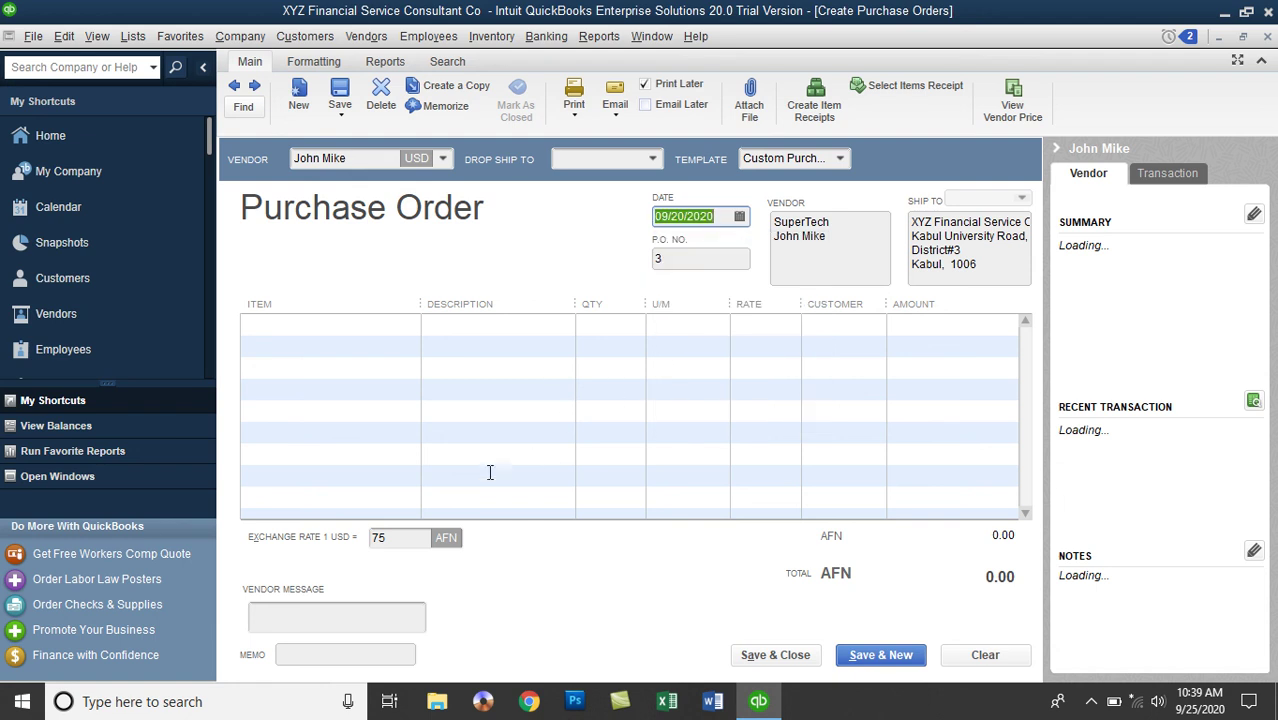
pyautogui.click(407, 537)
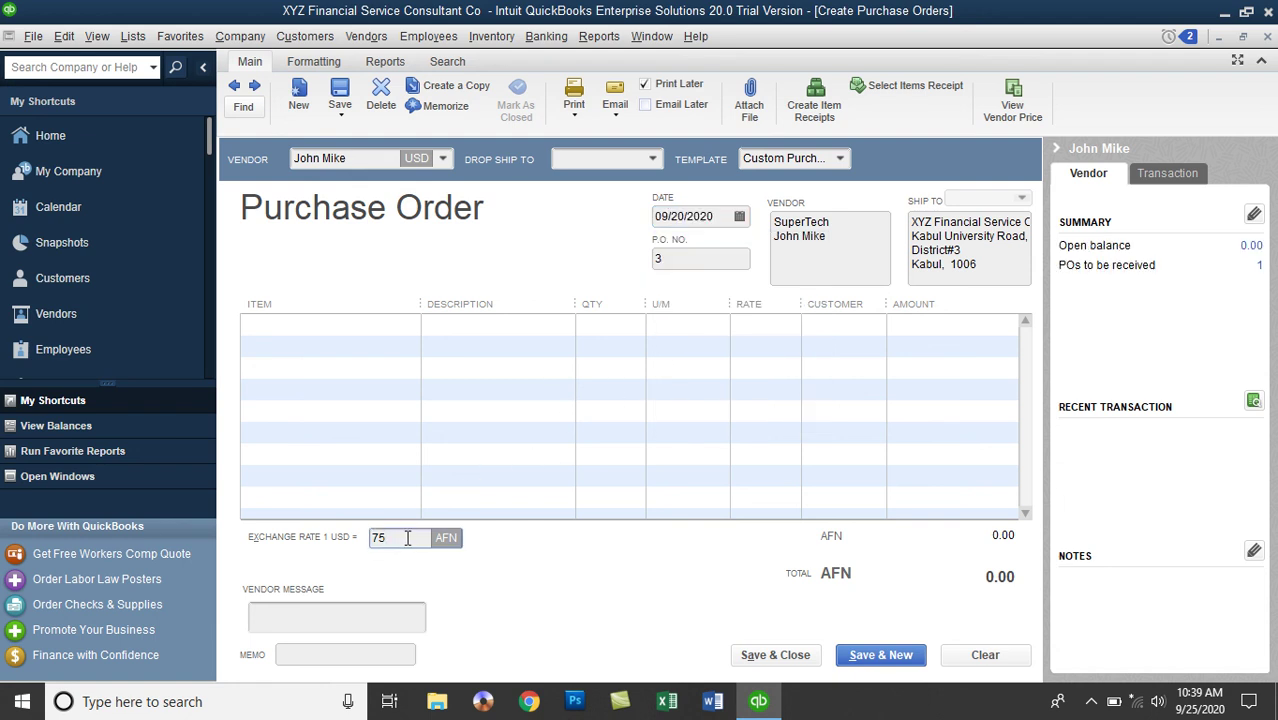
pyautogui.click(995, 658)
# Set the date of the blank purchase order to 09/22/2020.
pyautogui.click(740, 217)
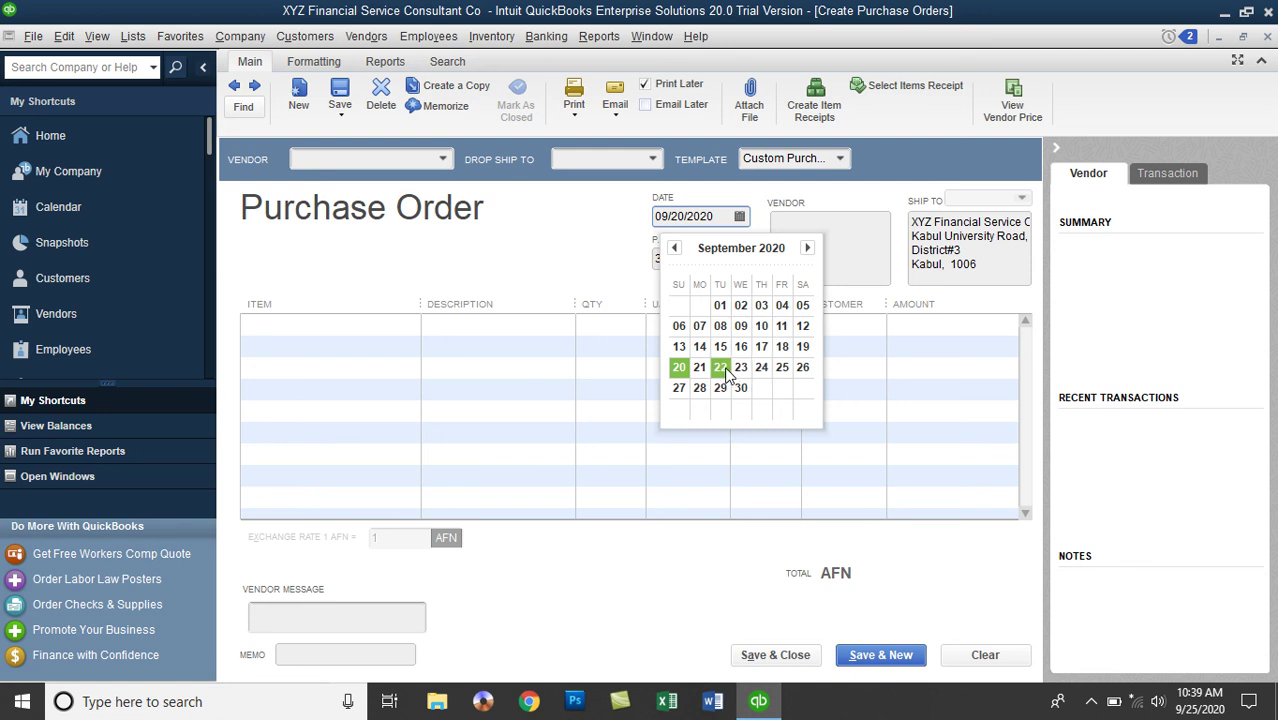
pyautogui.click(233, 42)
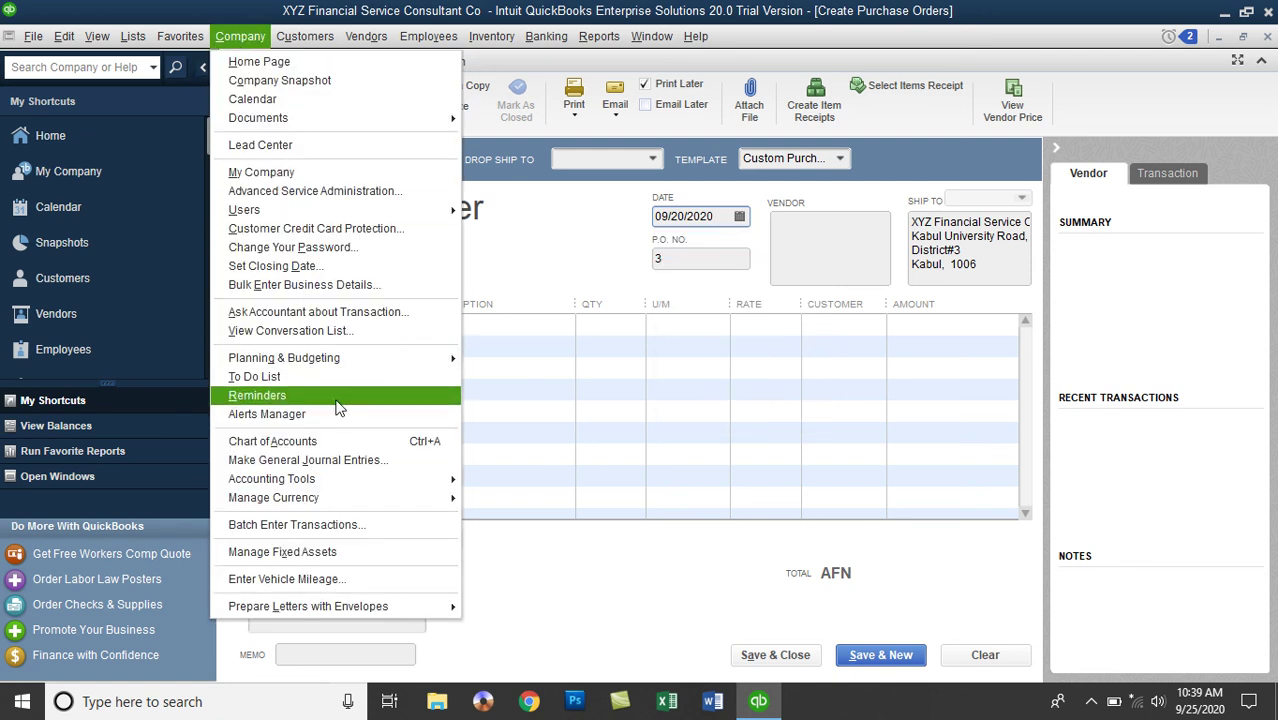
pyautogui.click(742, 230)
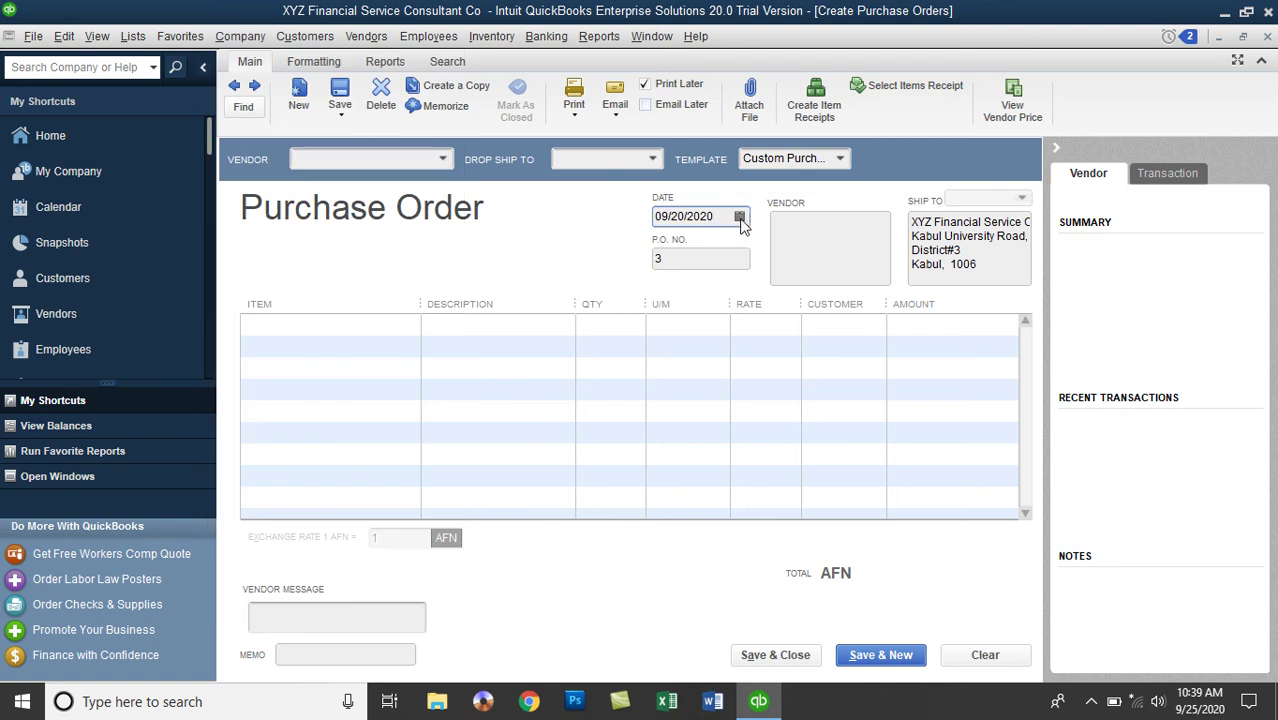
pyautogui.click(740, 222)
pyautogui.click(721, 368)
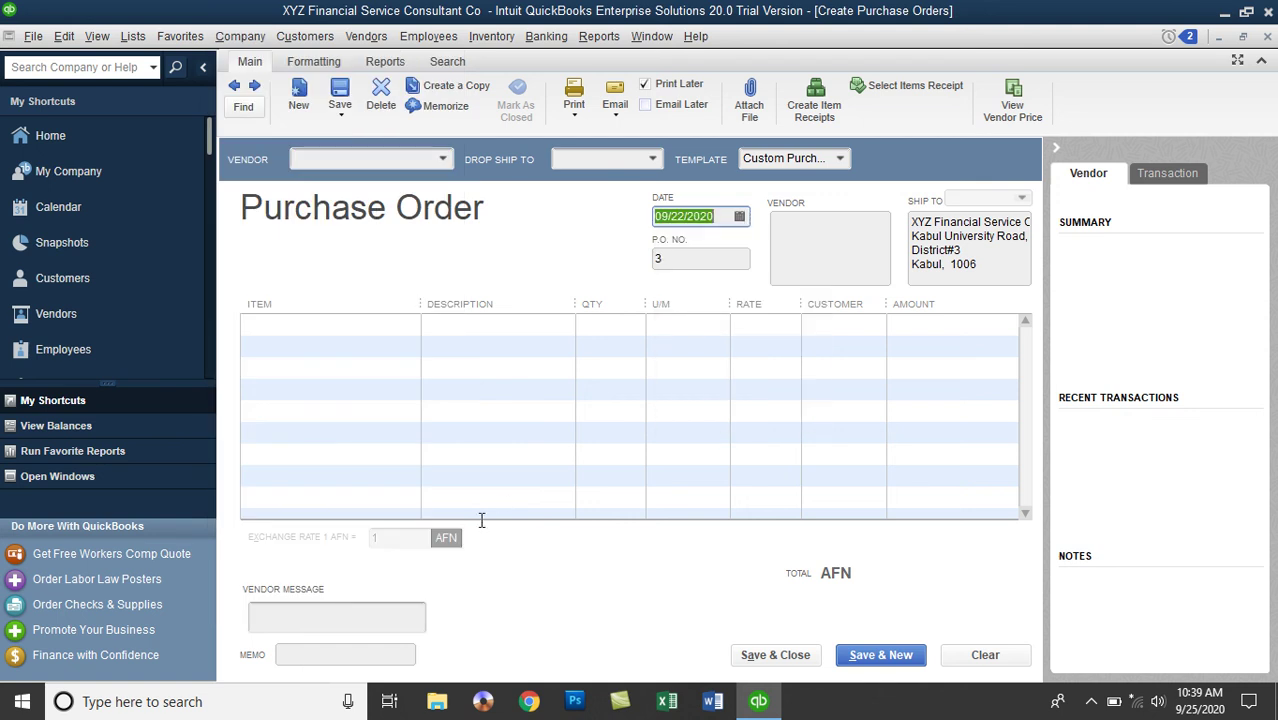
# Add DELL Battery:D610 as a line item and assign the SuperTech USD vendor to the purchase order.
pyautogui.click(374, 328)
pyautogui.click(410, 325)
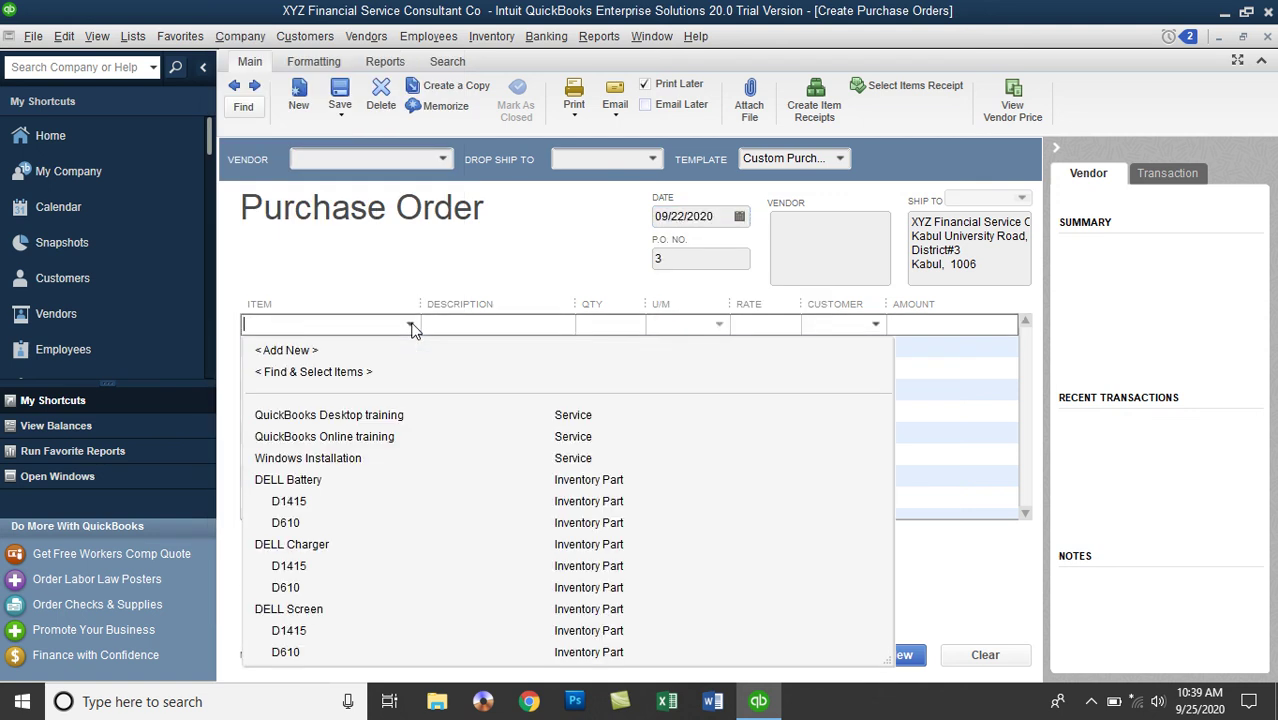
pyautogui.click(308, 527)
pyautogui.click(491, 347)
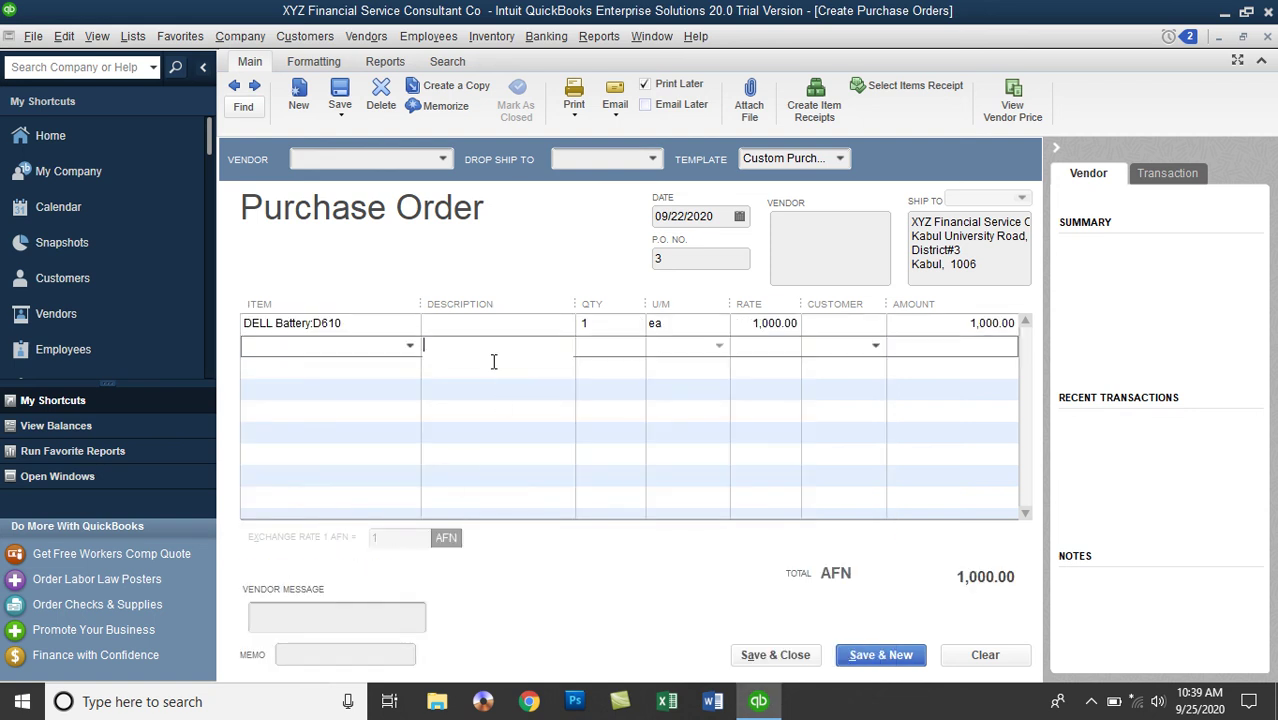
pyautogui.click(442, 160)
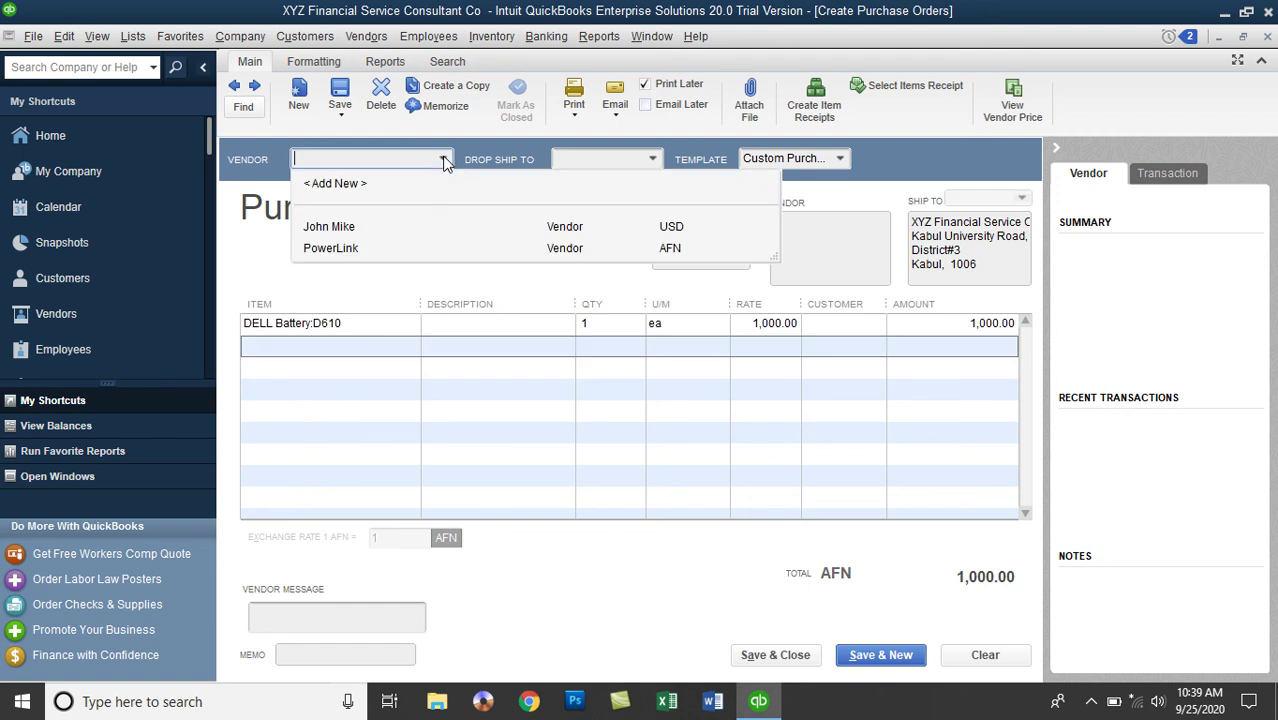
pyautogui.click(330, 227)
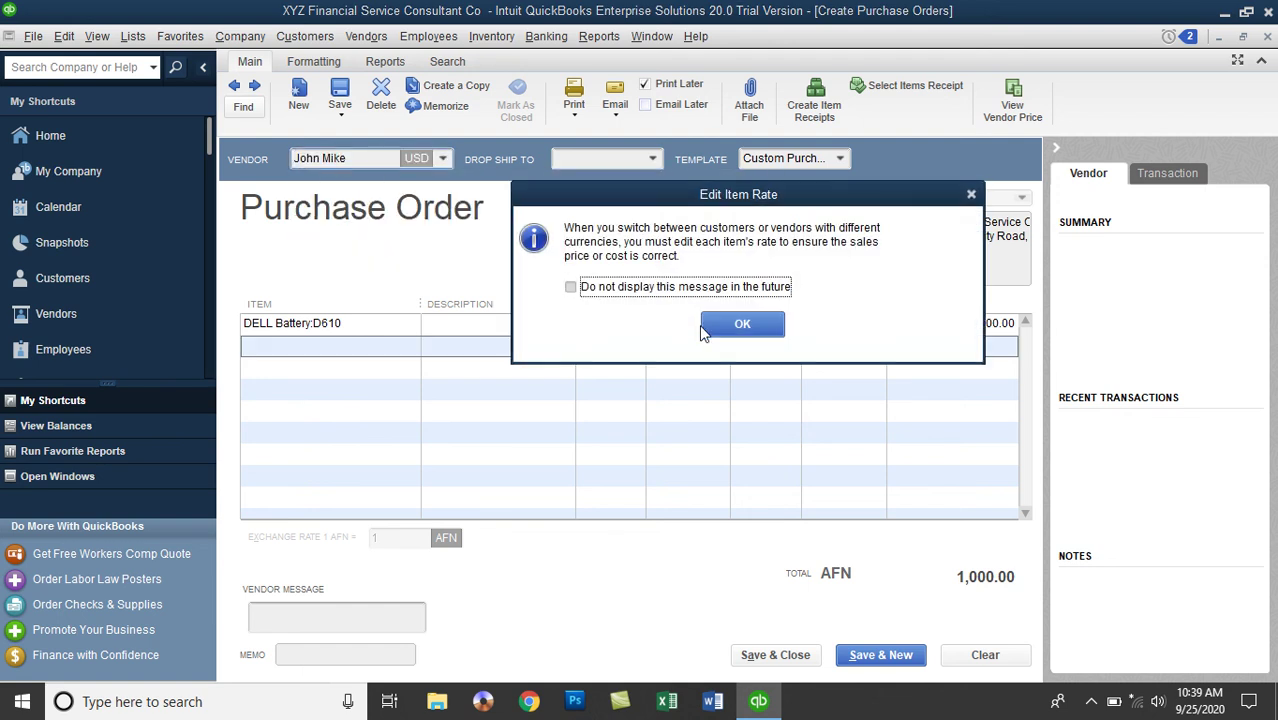
pyautogui.click(742, 323)
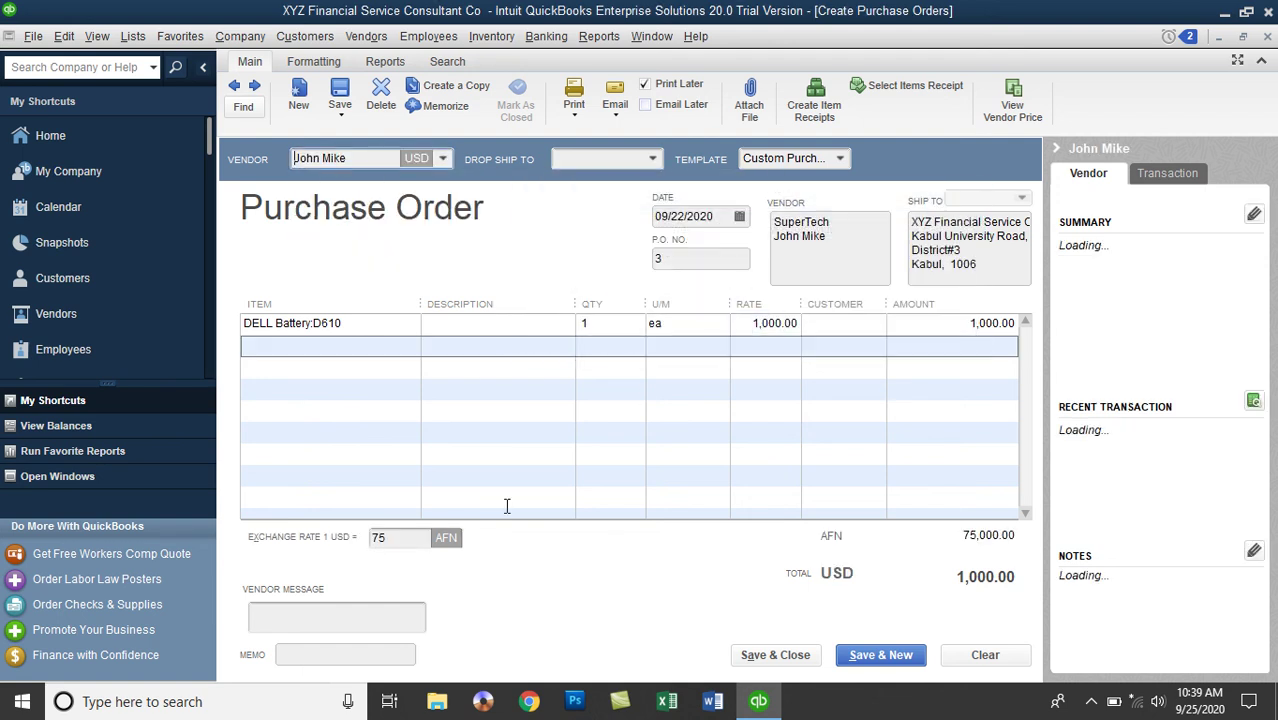
# Examine the US Dollar exchange rate on the 09/22/2020 purchase order and clear the form without saving.
pyautogui.click(410, 543)
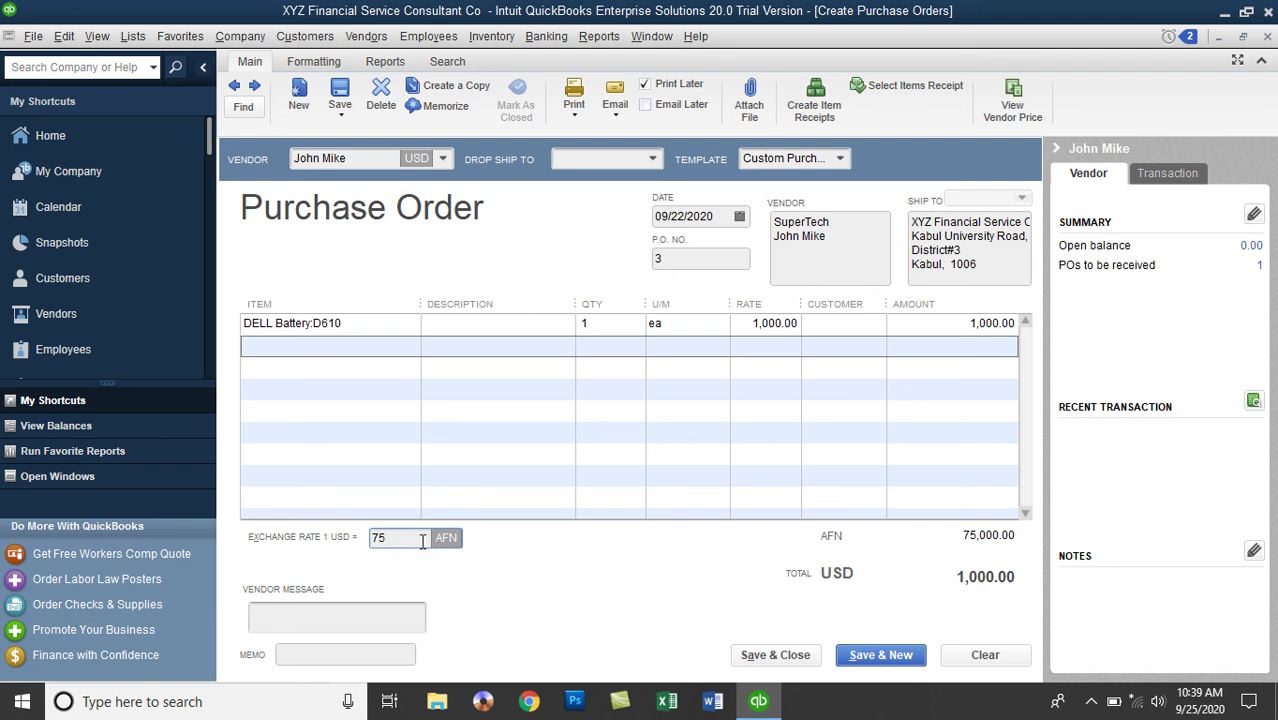
pyautogui.doubleClick(384, 538)
pyautogui.click(970, 656)
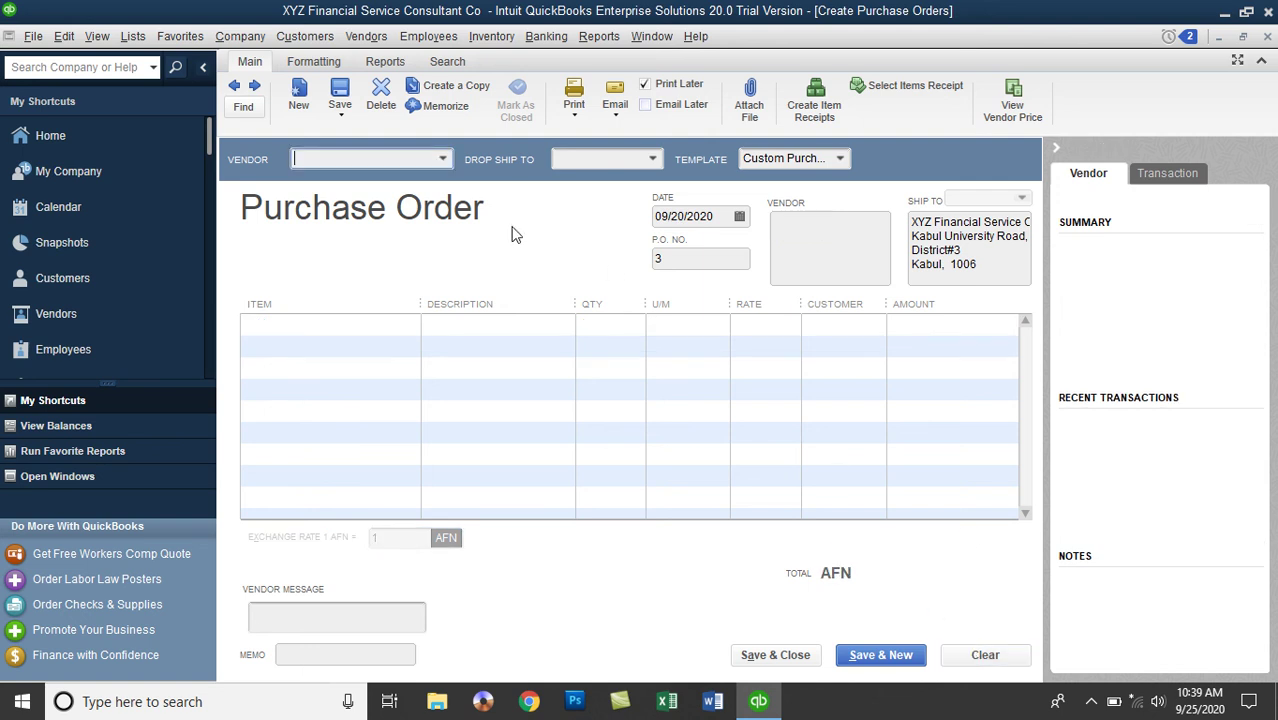
# Review the dated exchange rates of the US Dollar in the Currency List without changing them.
pyautogui.click(238, 37)
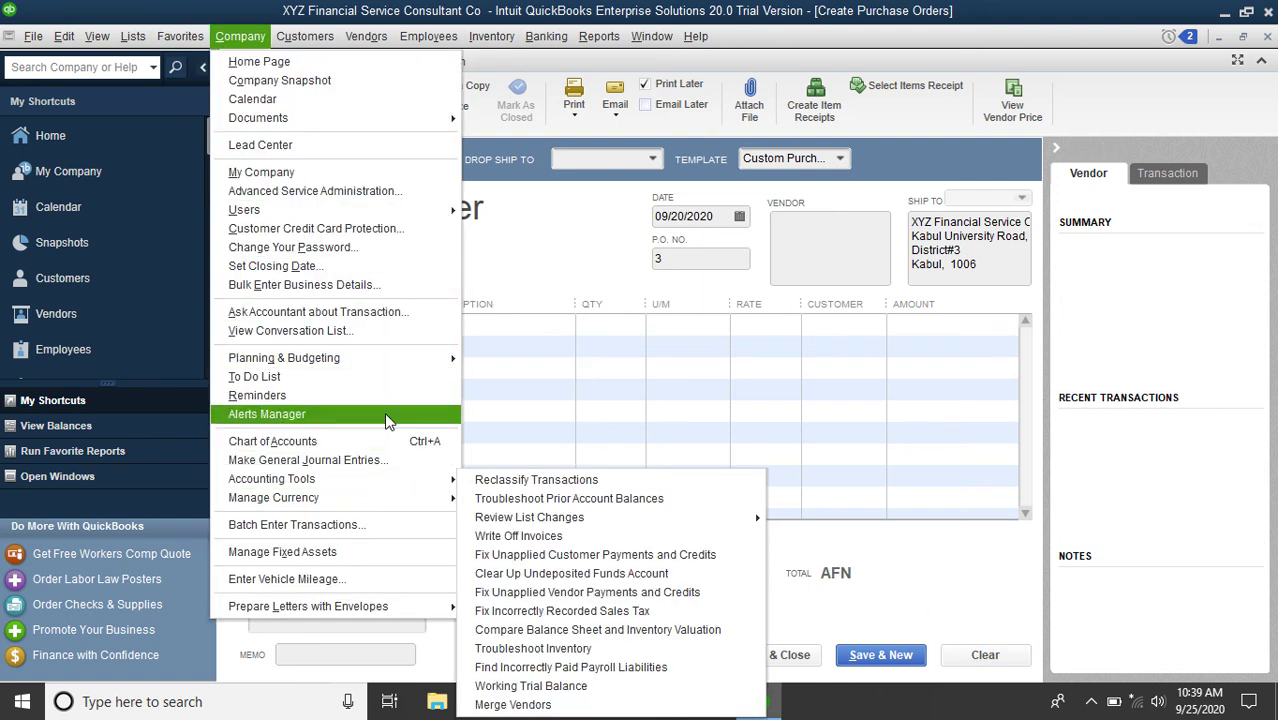
pyautogui.moveTo(400, 497)
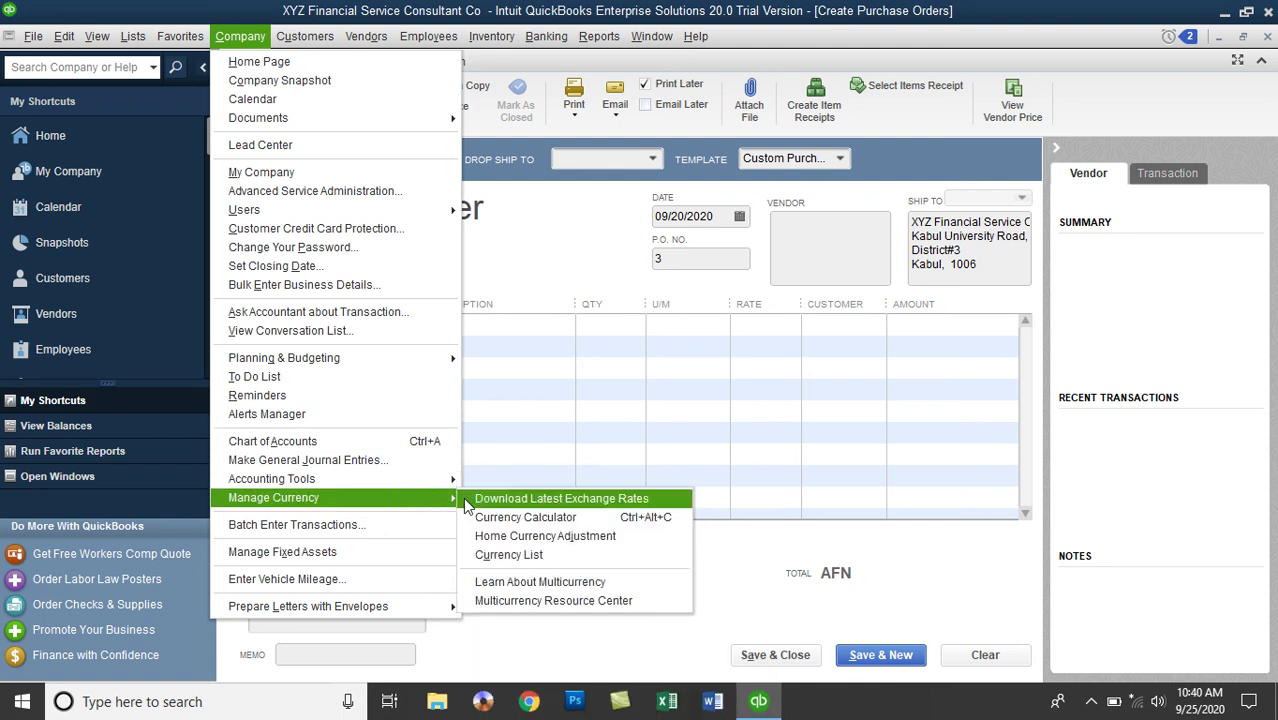
pyautogui.click(508, 554)
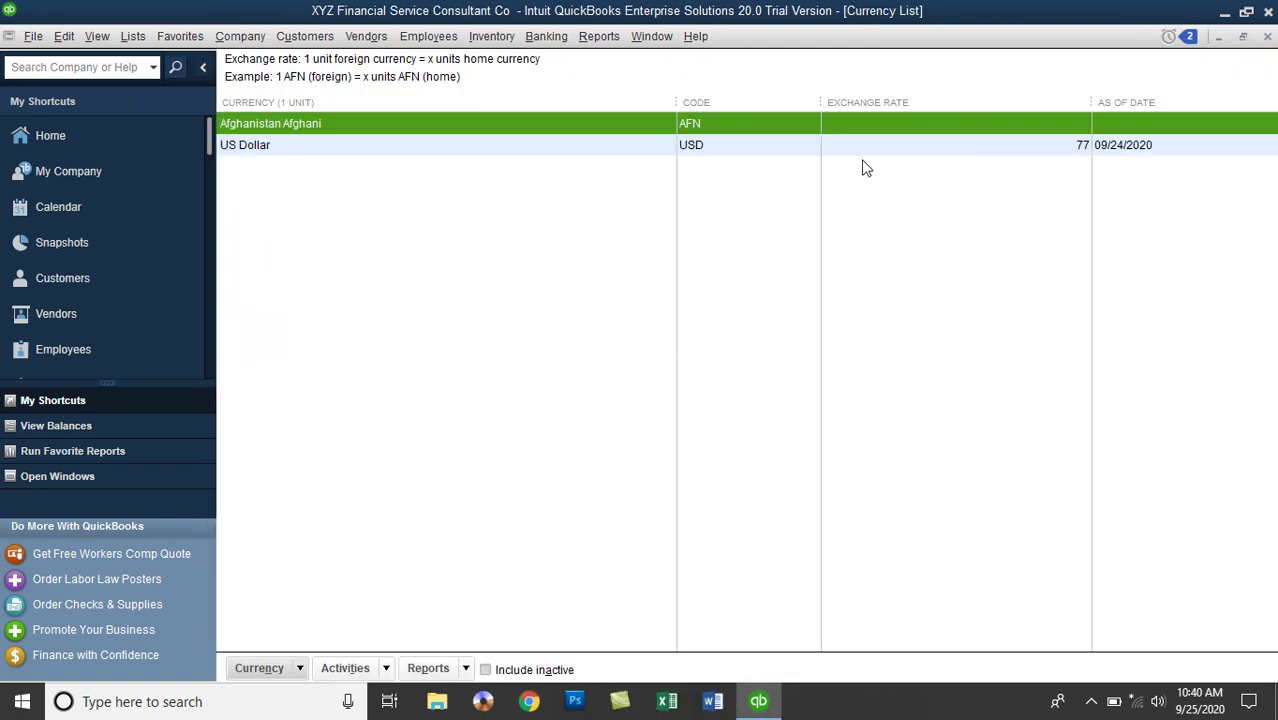
pyautogui.doubleClick(993, 155)
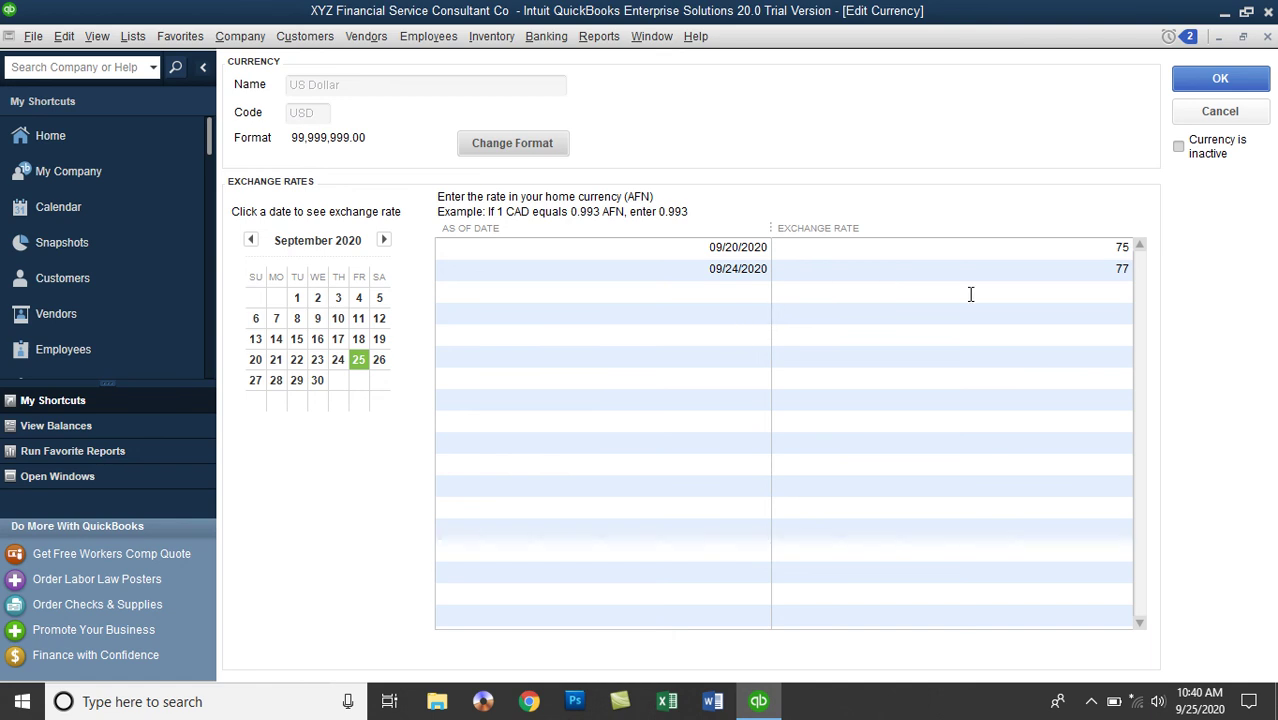
pyautogui.click(1226, 112)
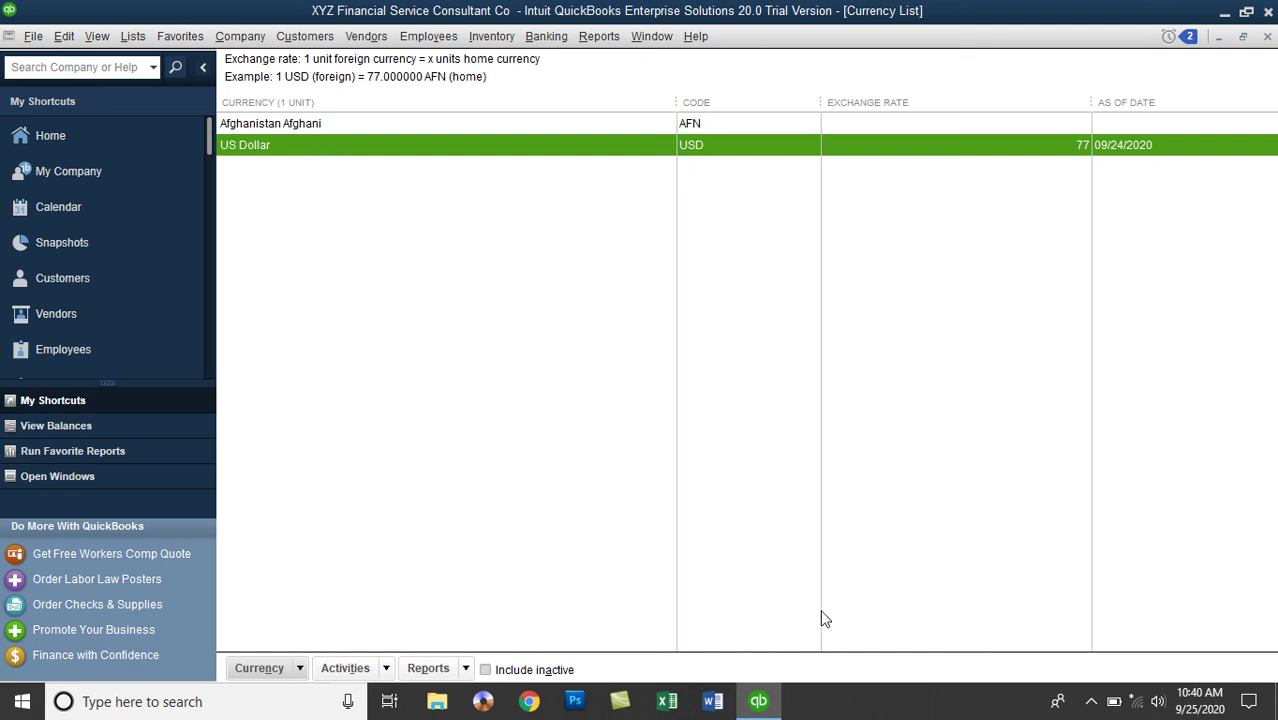
pyautogui.click(759, 701)
pyautogui.rightClick(732, 319)
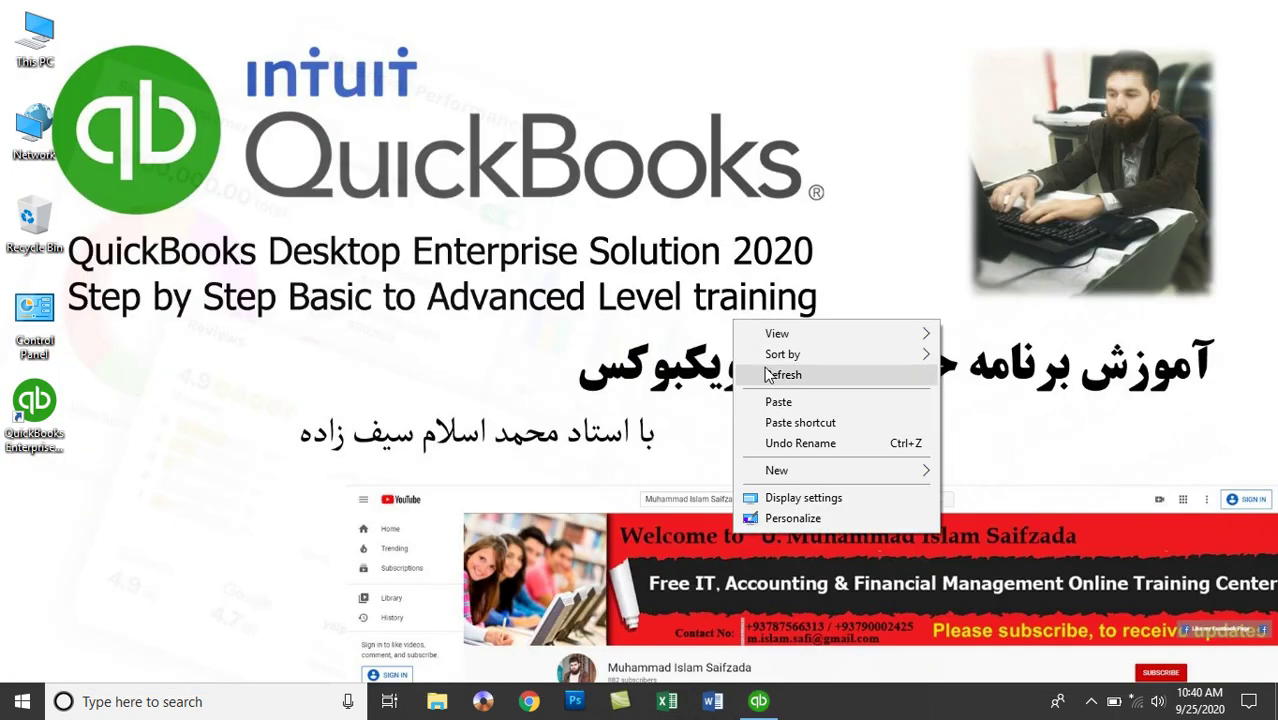